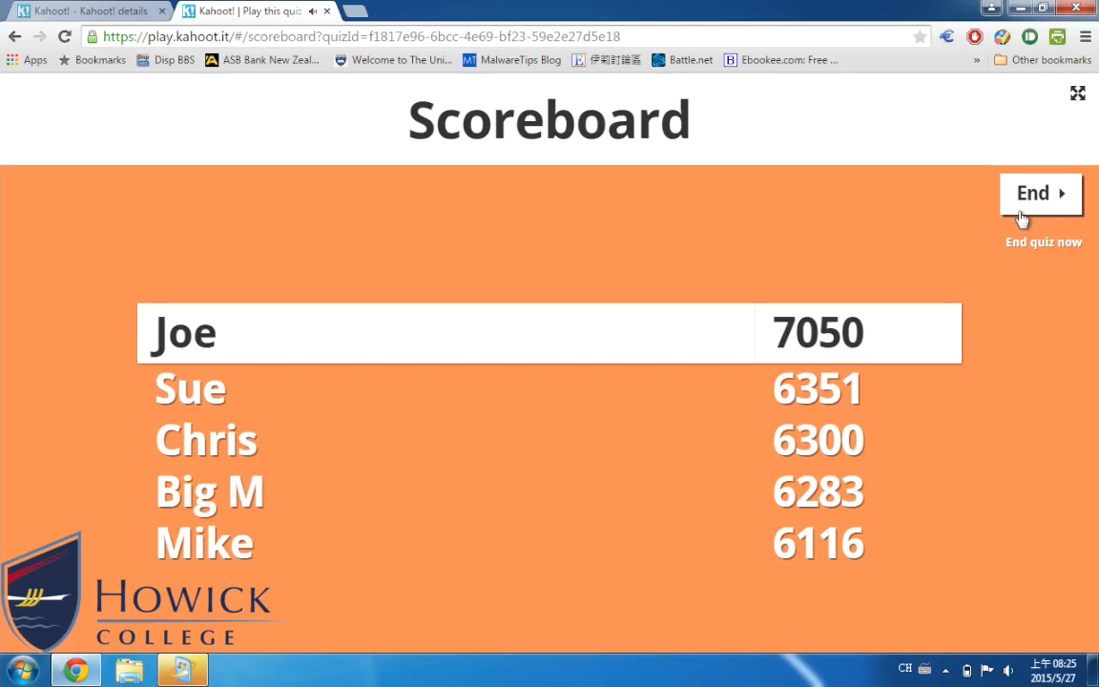
End the quiz and continue through the winner and feedback pages to the final scoreboard
click(1022, 200)
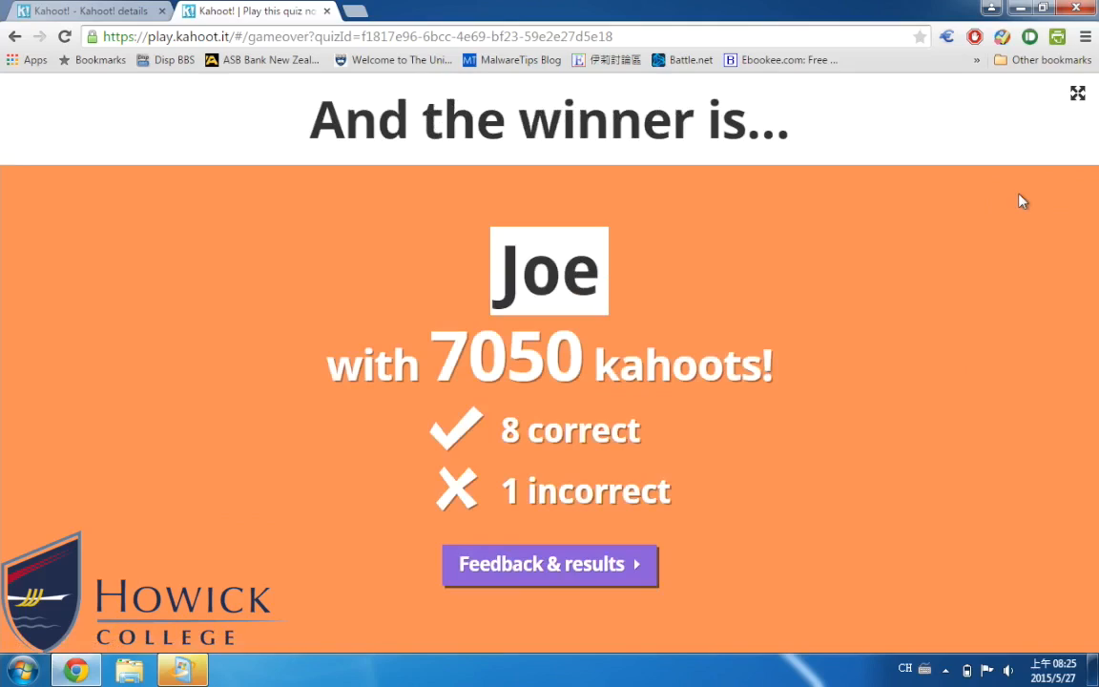
click(561, 563)
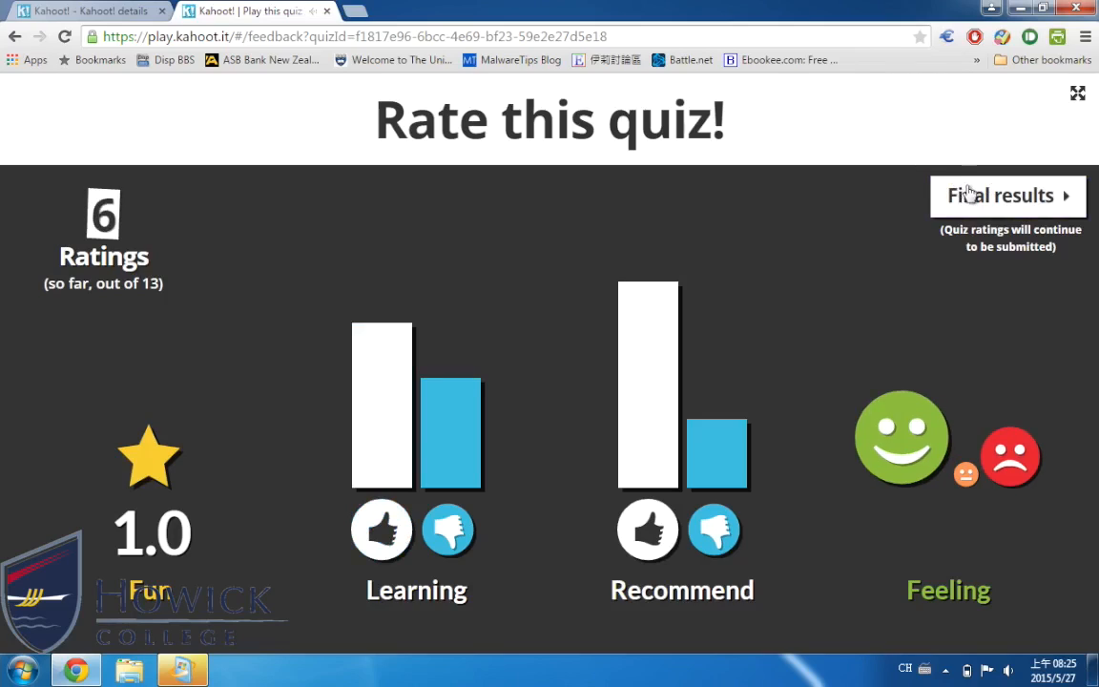
click(977, 197)
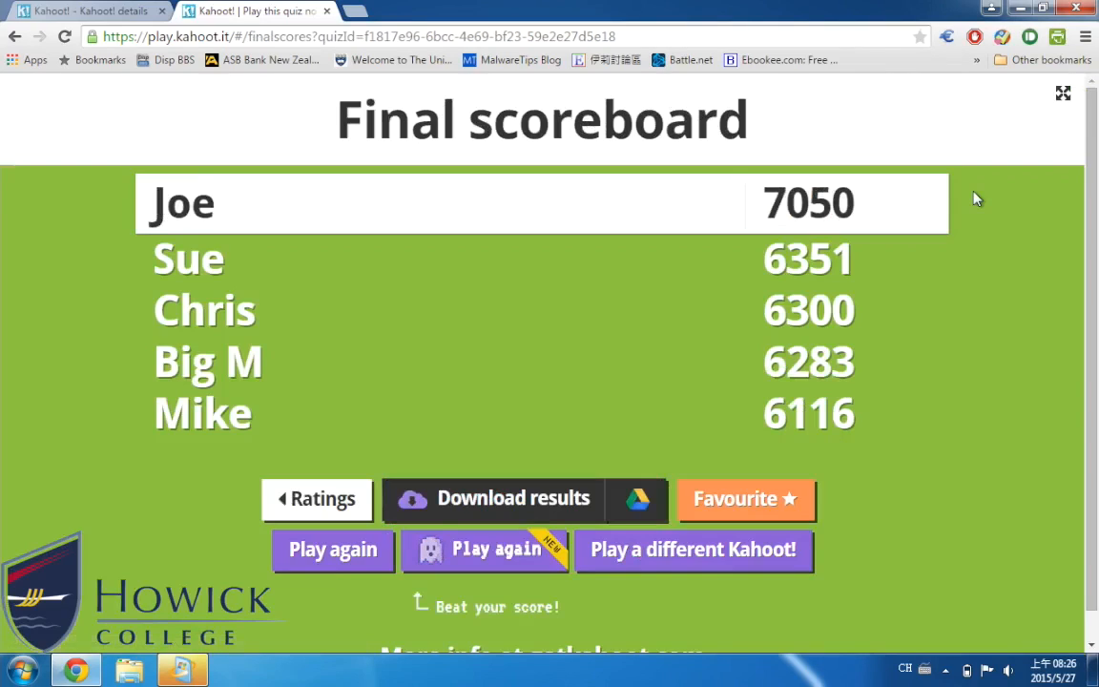
Download the quiz results to the Desktop and open the spreadsheet in Excel to review the students' answers
click(484, 516)
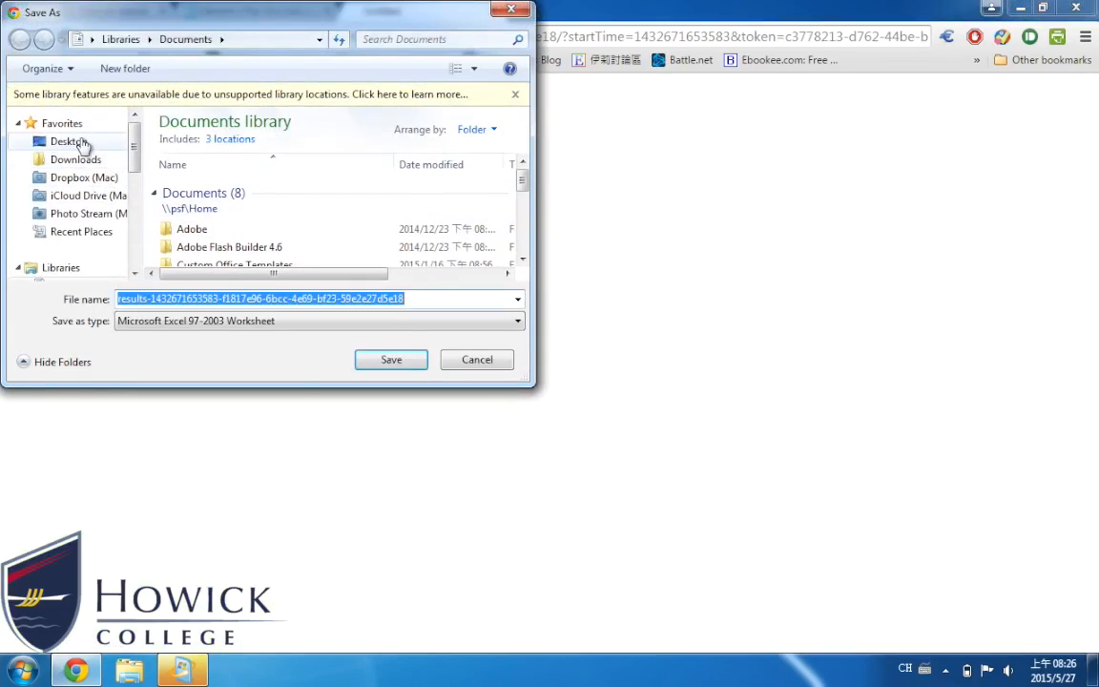
click(76, 140)
click(391, 364)
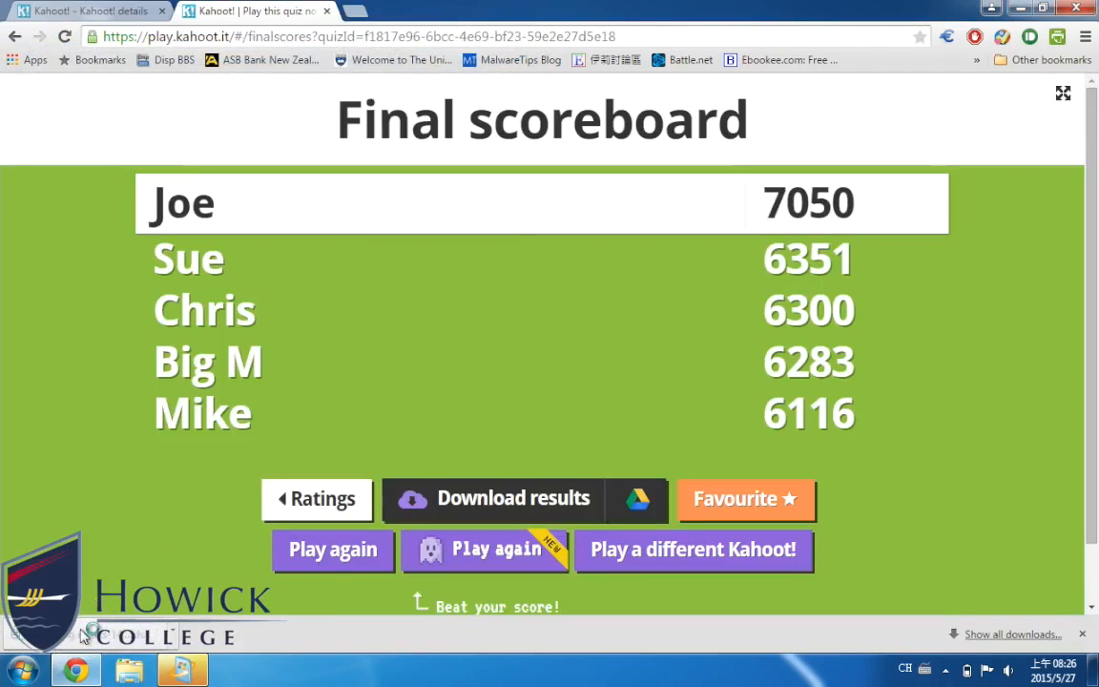
click(84, 635)
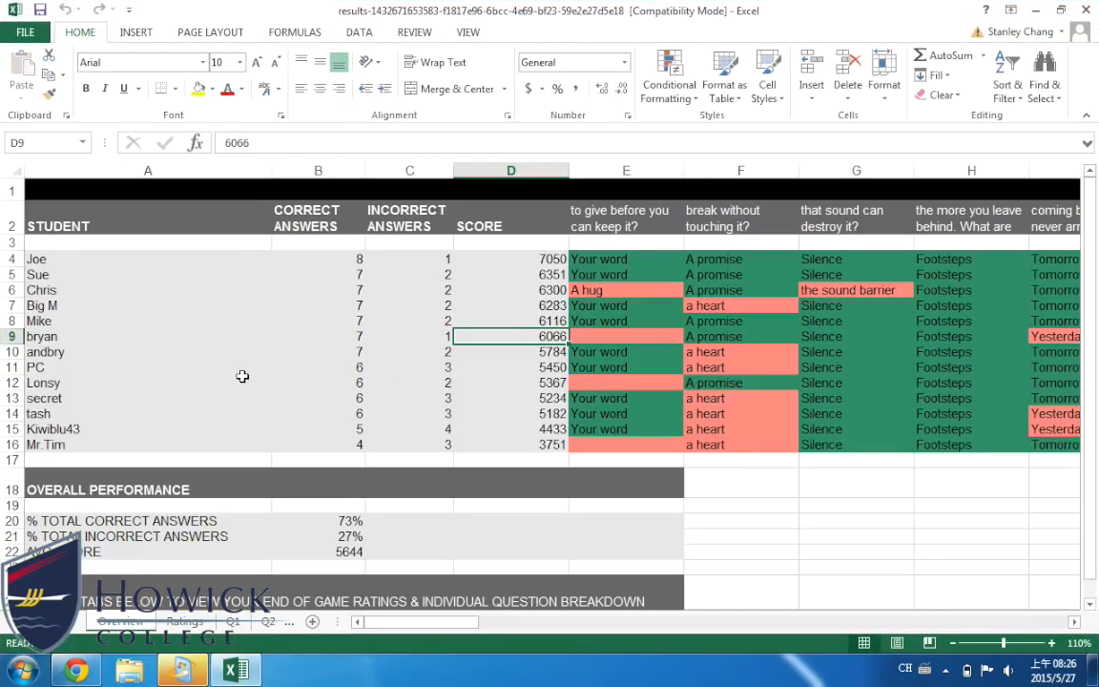
scroll(243, 376, right, 20)
scroll(242, 375, left, 20)
Switch back to Chrome, close the finished game's tab and sign out of the Kahoot! account
click(77, 671)
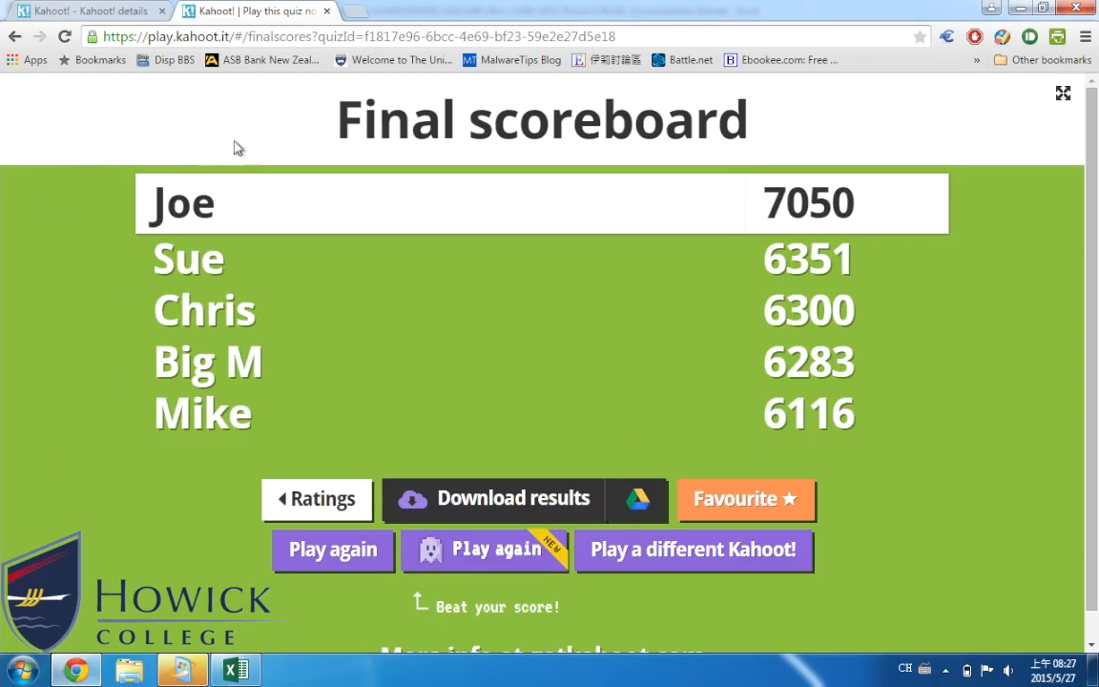
click(327, 11)
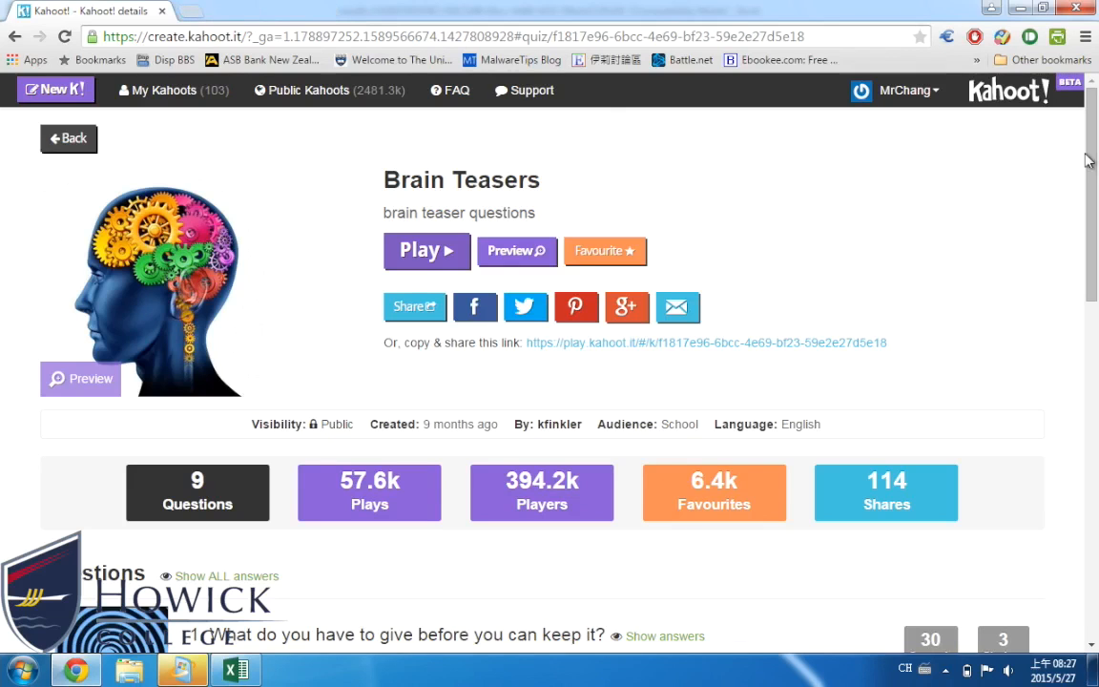
click(930, 93)
click(880, 252)
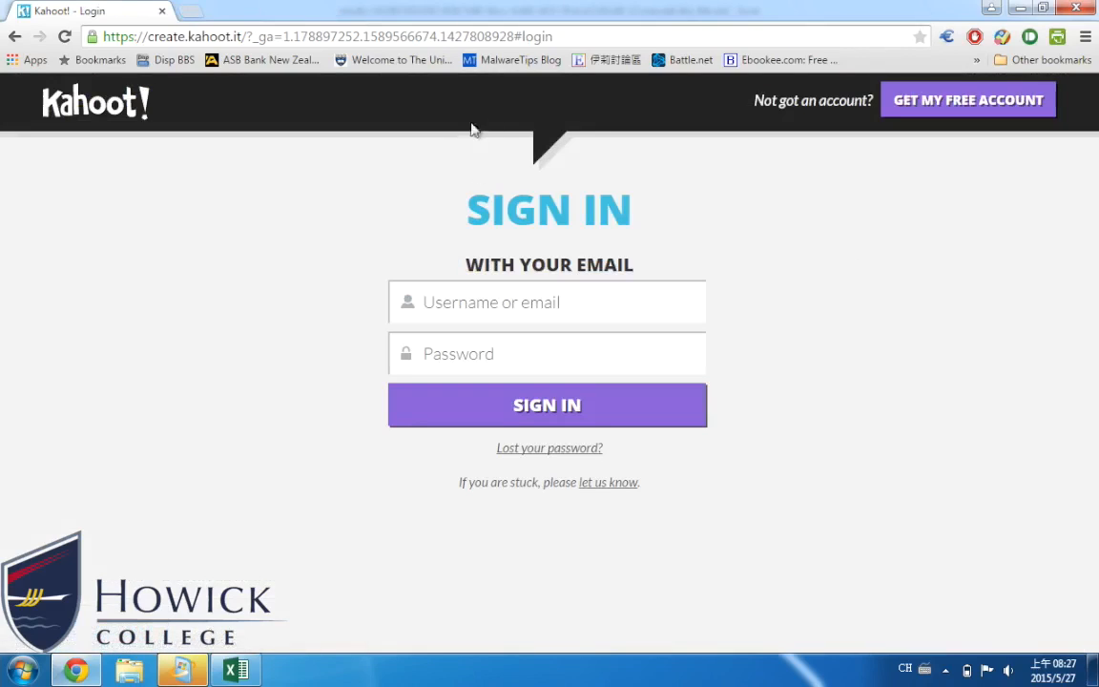
Go to the getkahoot.com home page
click(224, 37)
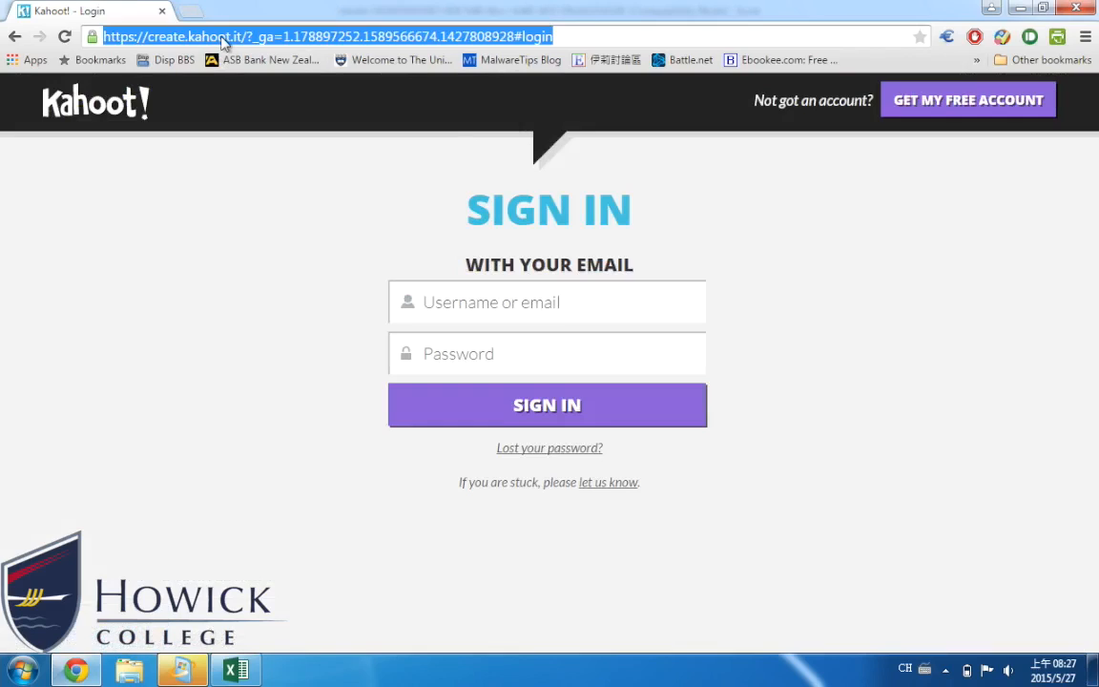
text(getkahoot.)
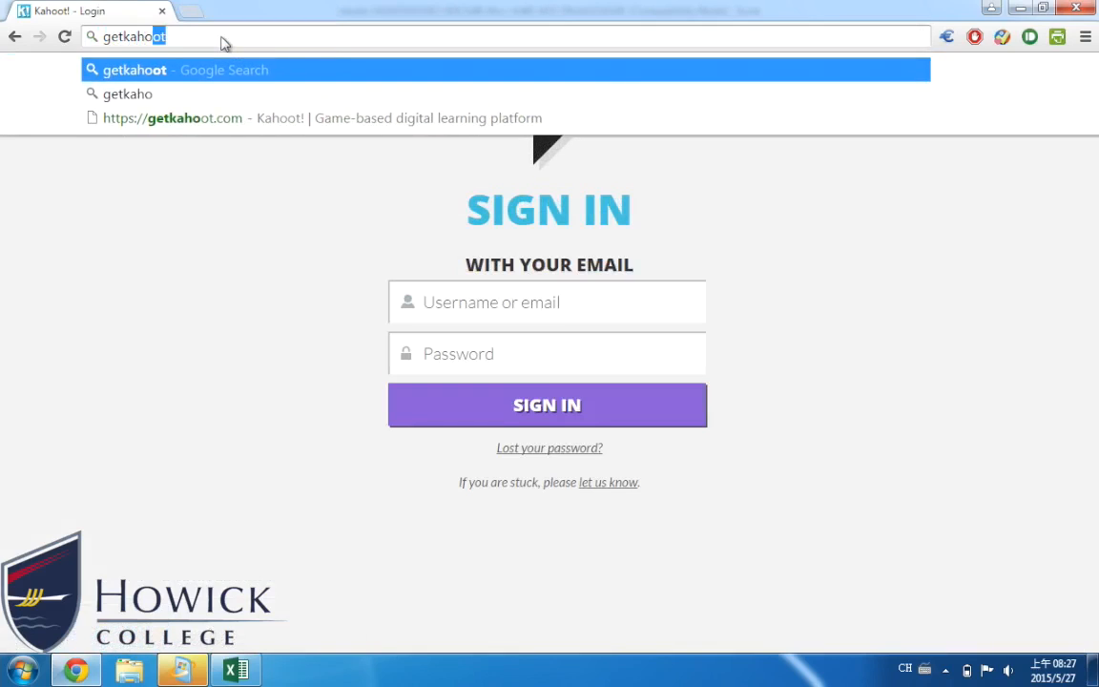
text(com)
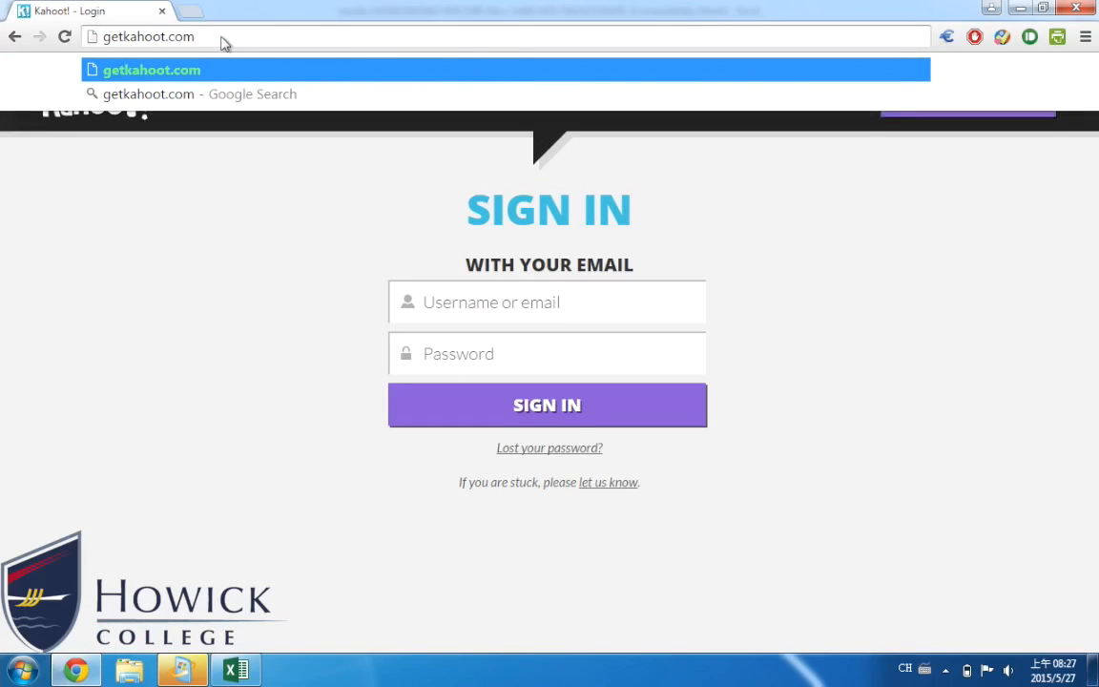
key(Return)
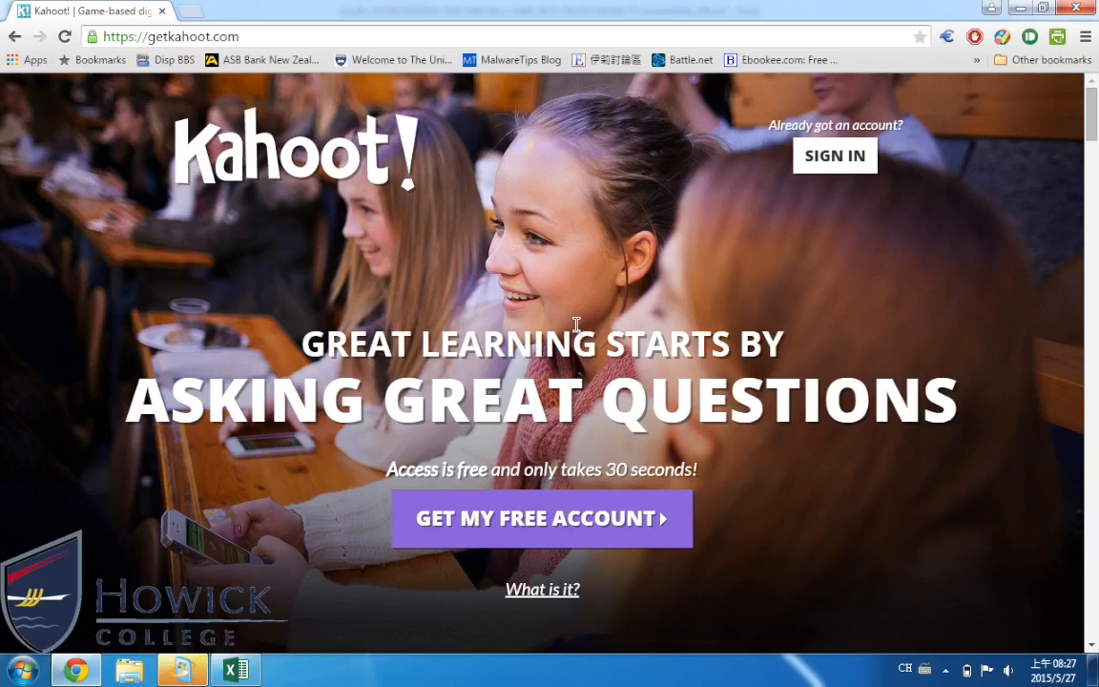
Start a free account registration with the role "I'm a teacher" and the school "Howick College"
click(599, 511)
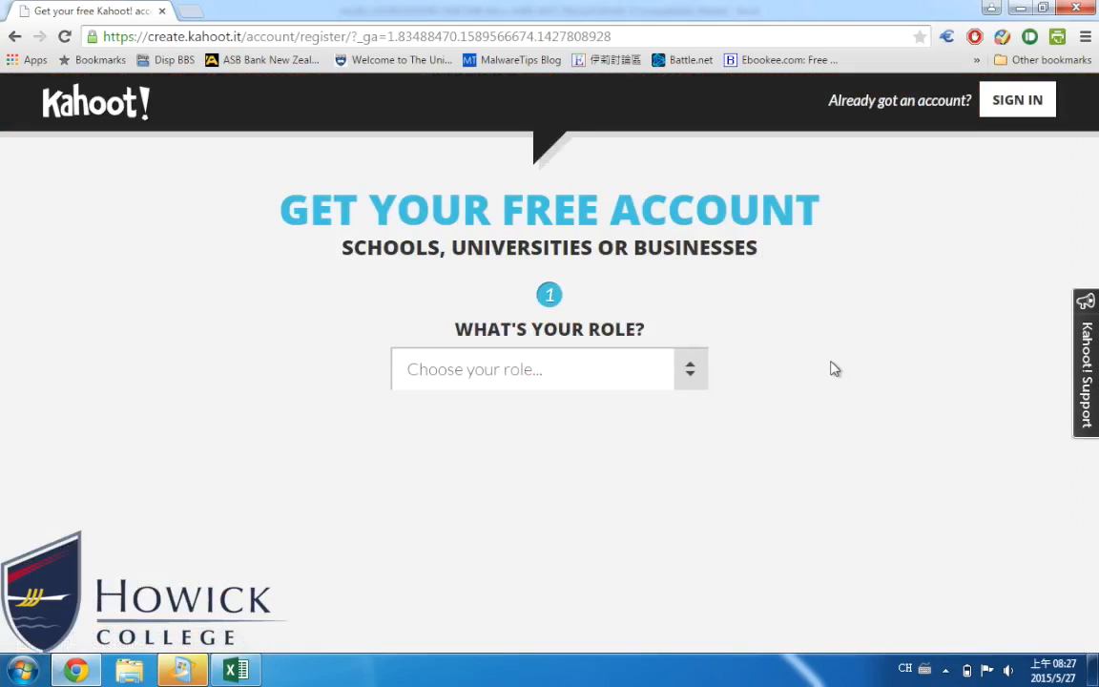
click(689, 383)
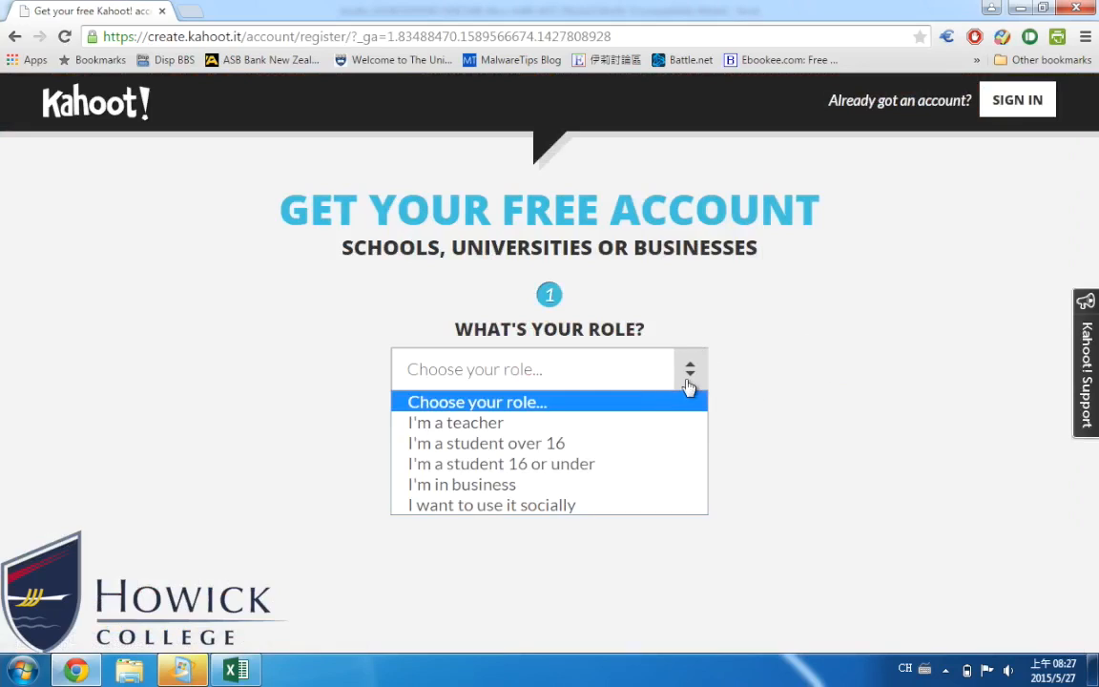
click(580, 422)
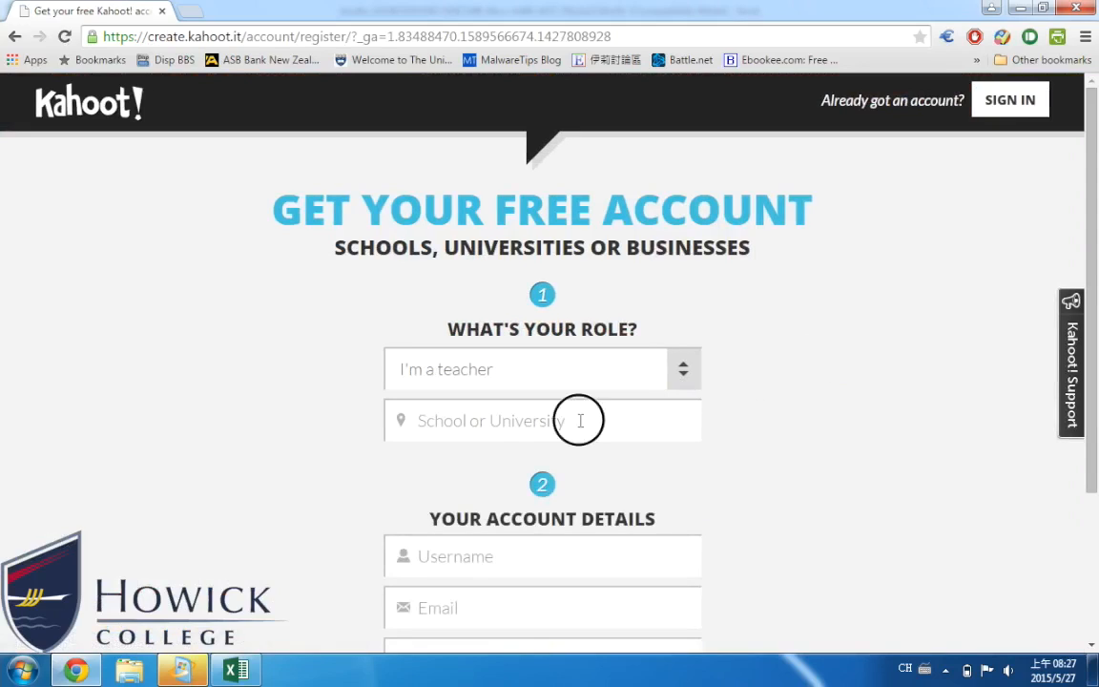
text(Howick C)
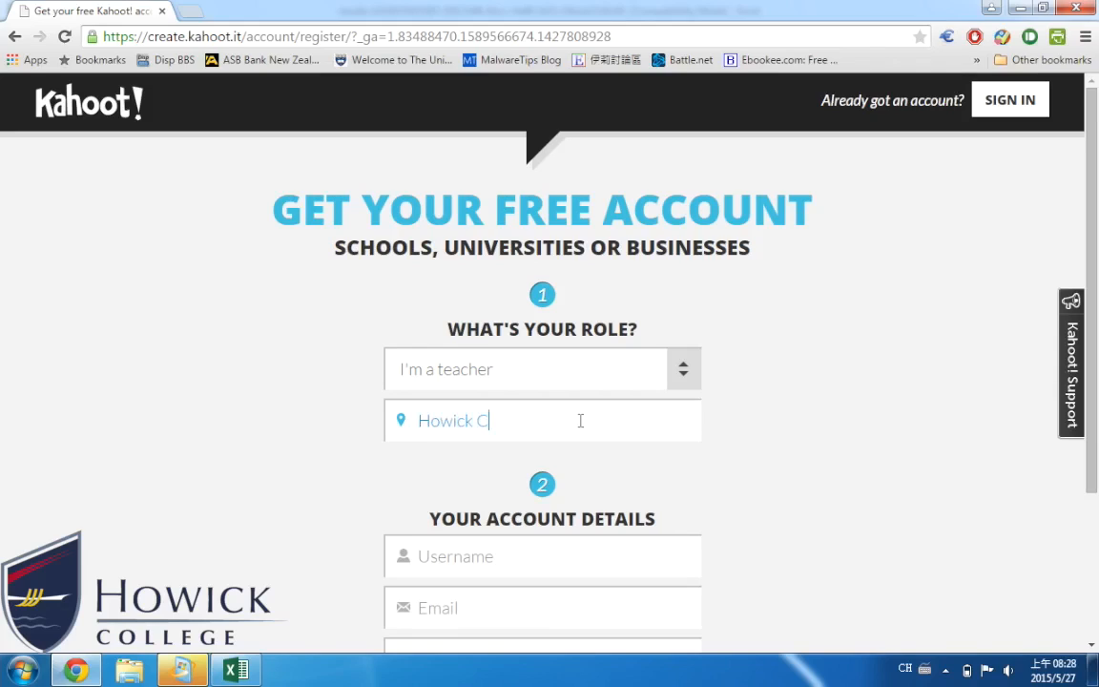
text(ollege)
scroll(754, 500, down, 2)
click(587, 388)
click(586, 351)
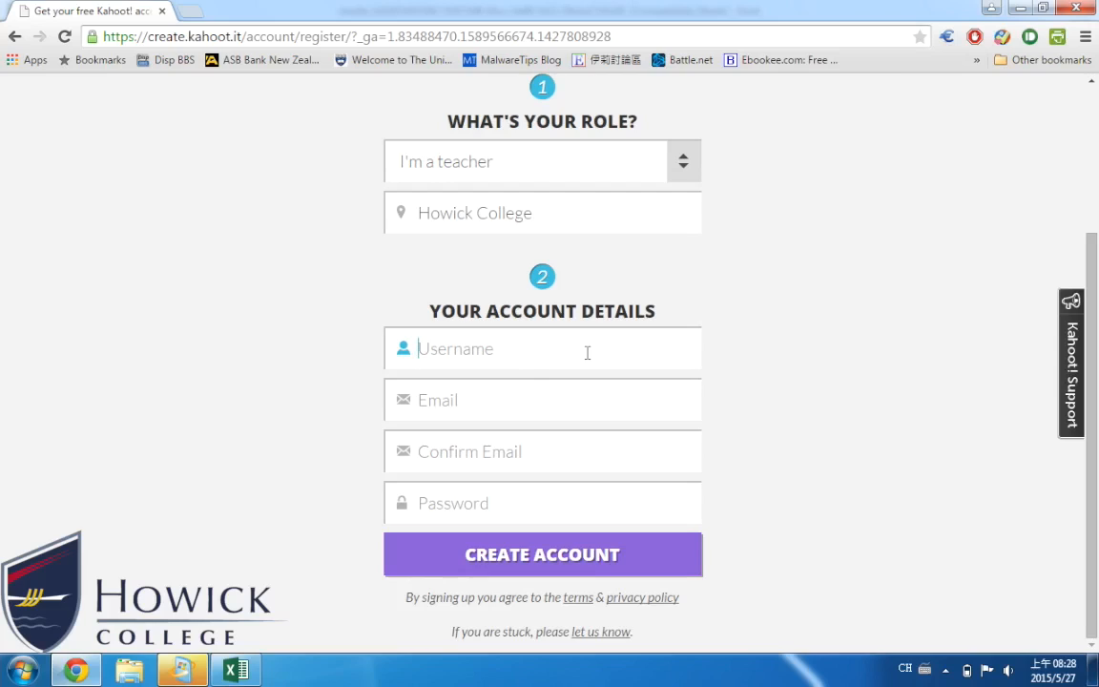
scroll(588, 353, up, 3)
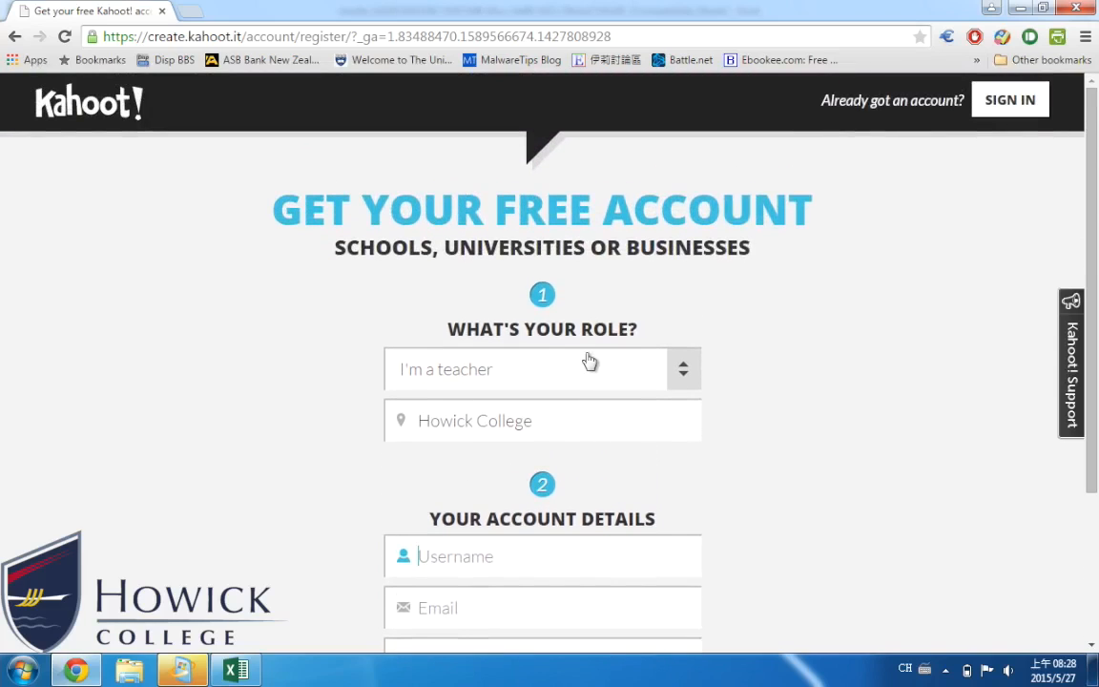
Sign in to the existing Kahoot! account with the username and the account password
click(1013, 105)
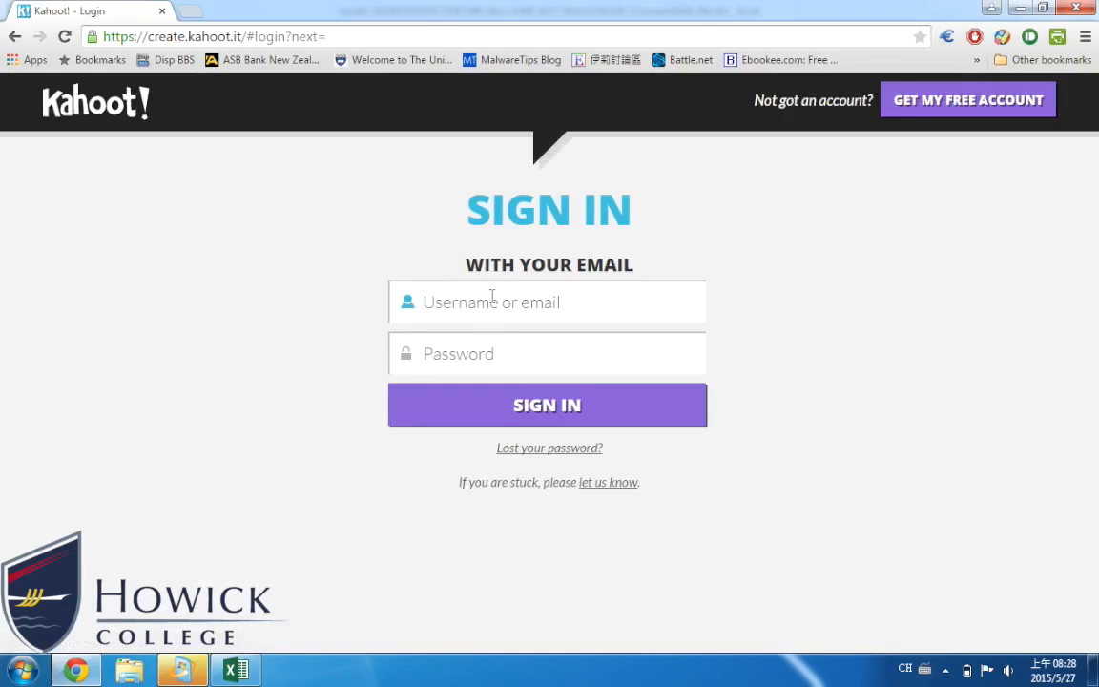
text(MrChang)
key(Tab)
text(********)
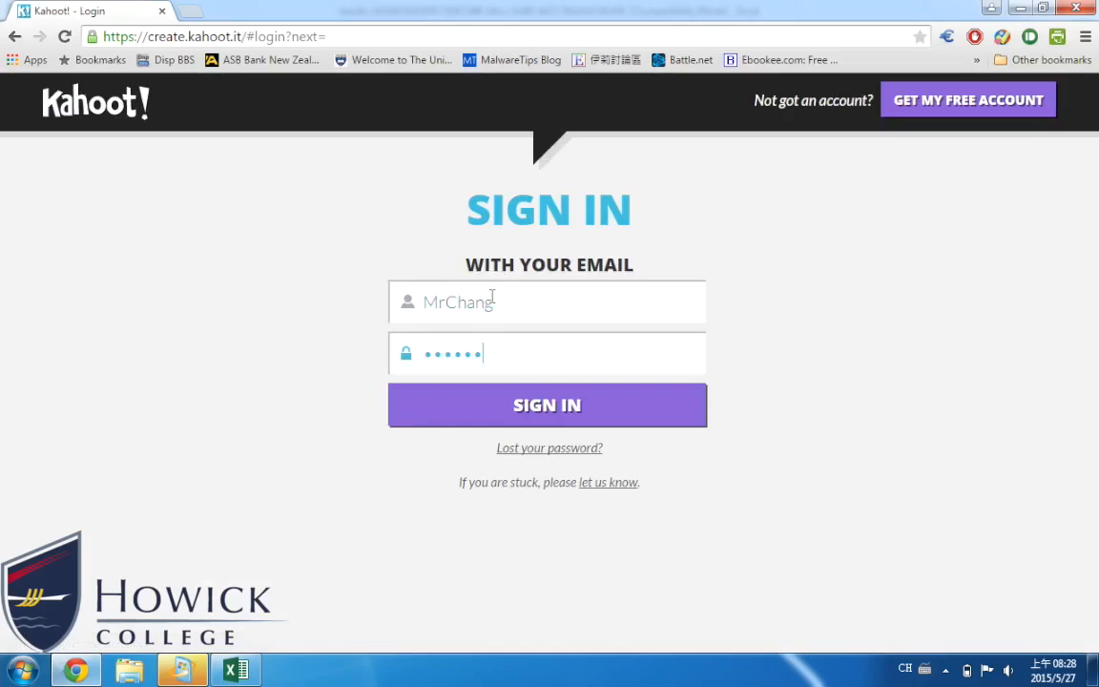
key(Return)
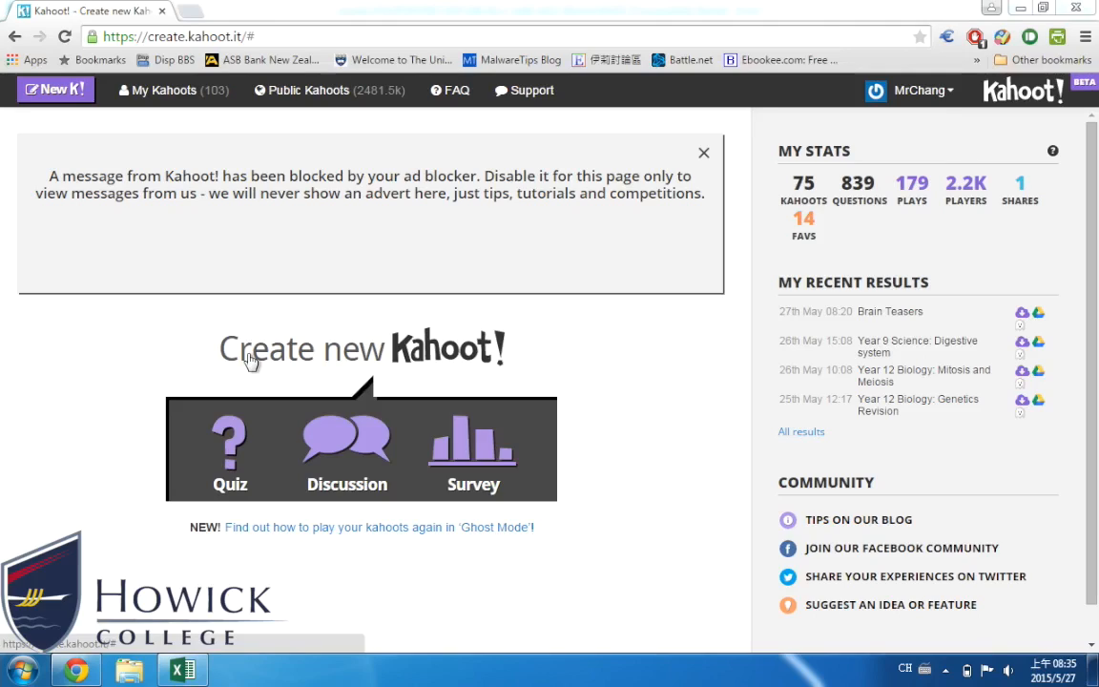
Create a new quiz named "Year 12 Biology: Meiosis"
click(242, 449)
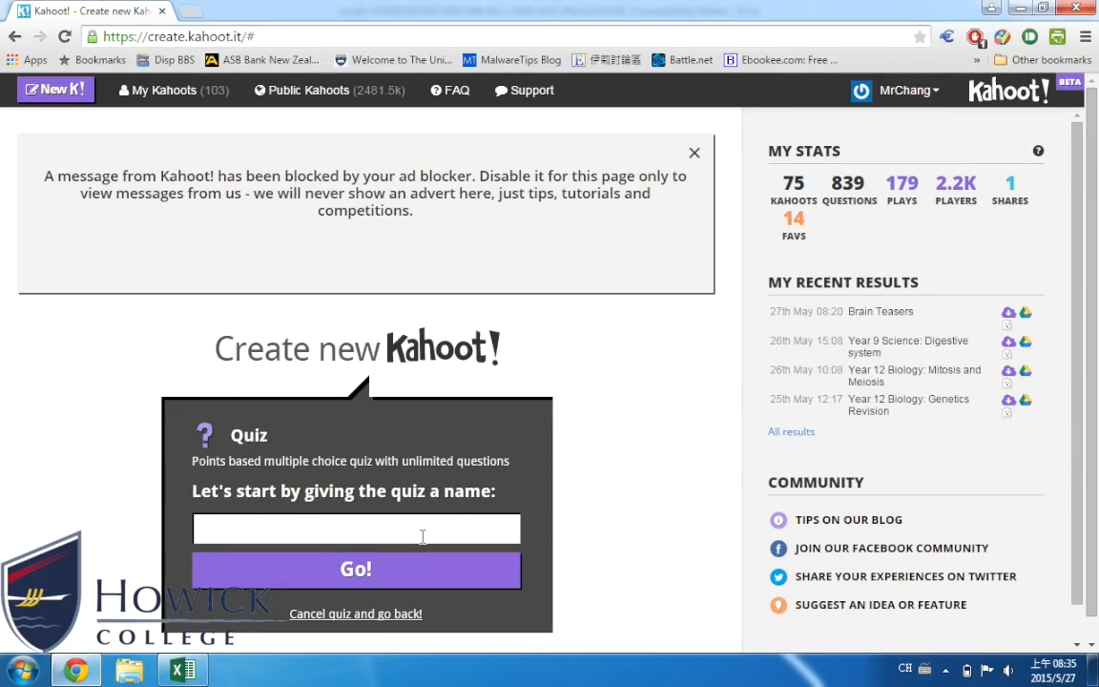
text(Year 12 Biology: Meiosis)
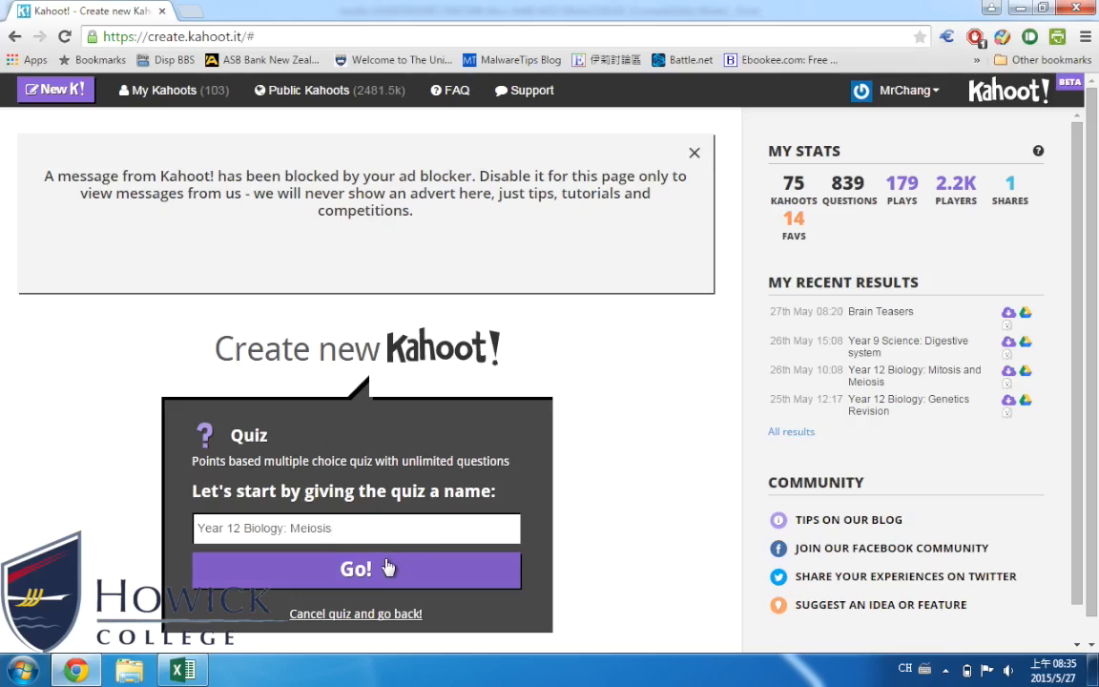
click(388, 568)
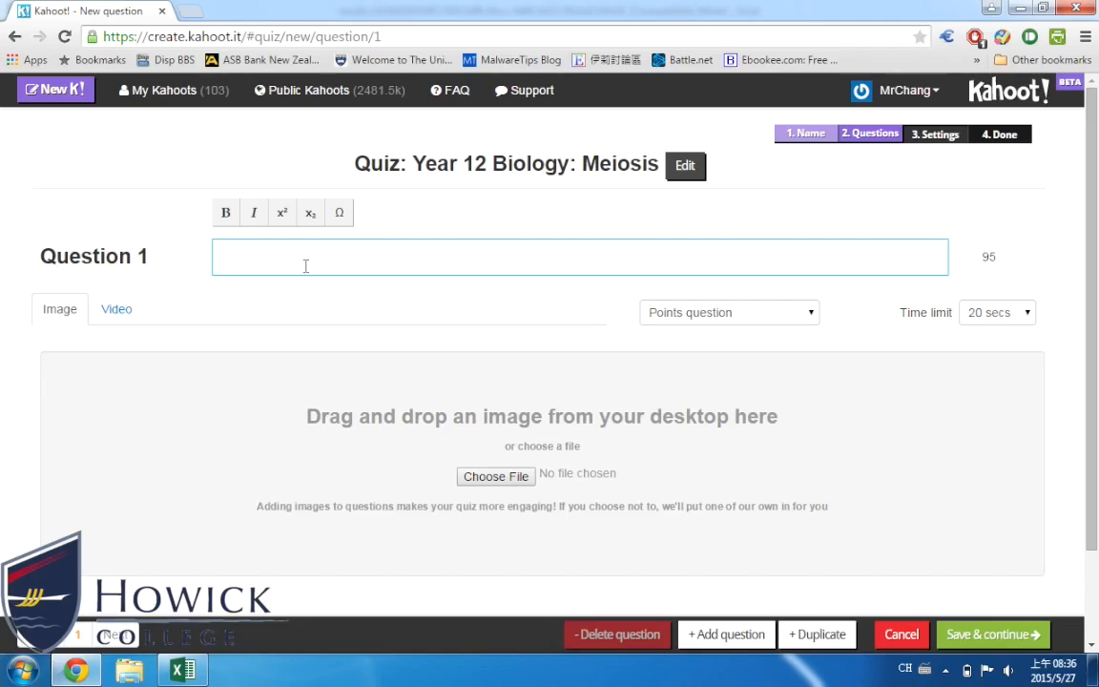
text(d)
key(BackSpace)
text(dageag)
key(BackSpace)
key(BackSpace)
key(BackSpace)
key(BackSpace)
key(BackSpace)
key(BackSpace)
Examine the Currency, Math, Greek and Arrows special character sets available for the question text
click(343, 224)
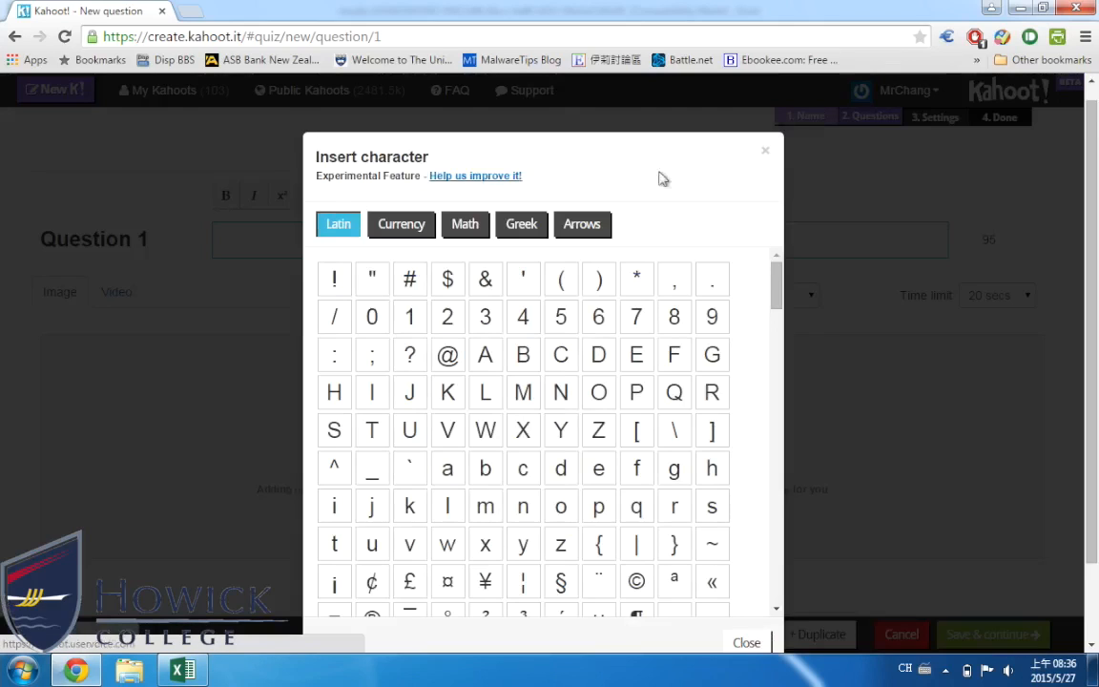
click(868, 240)
click(279, 241)
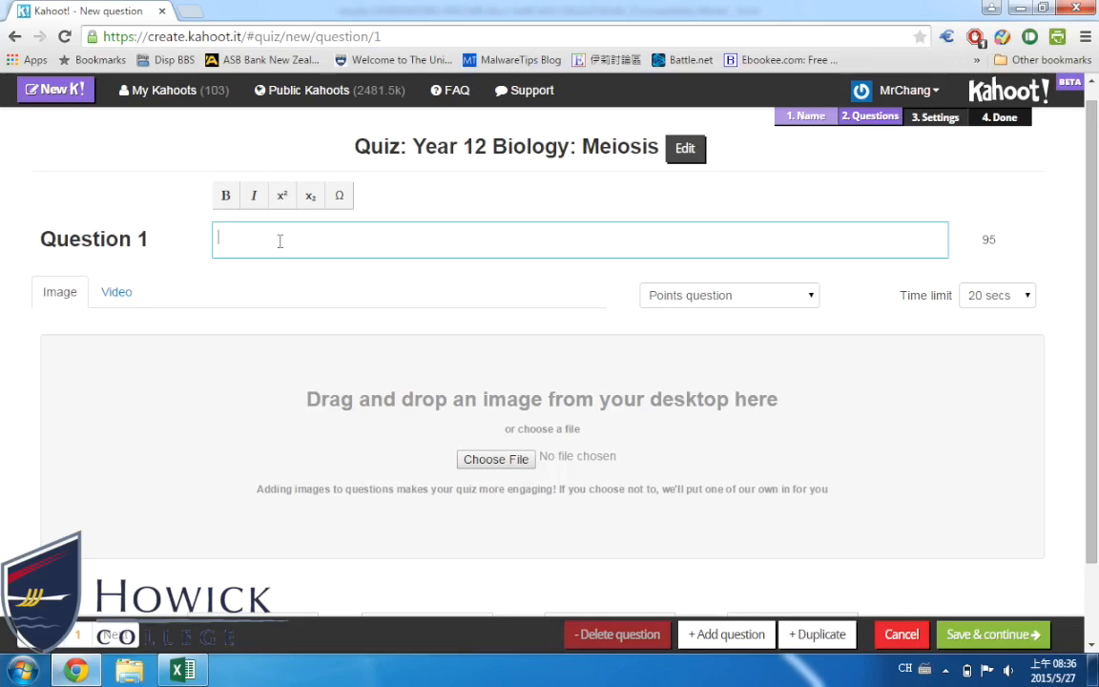
click(343, 196)
click(391, 230)
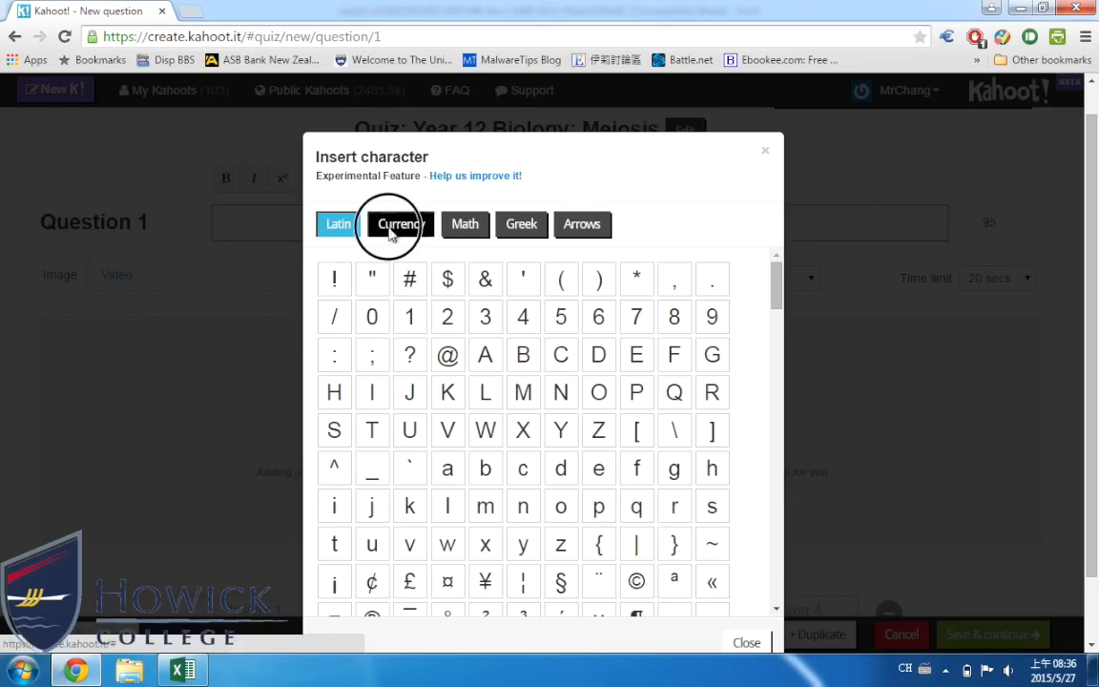
click(469, 228)
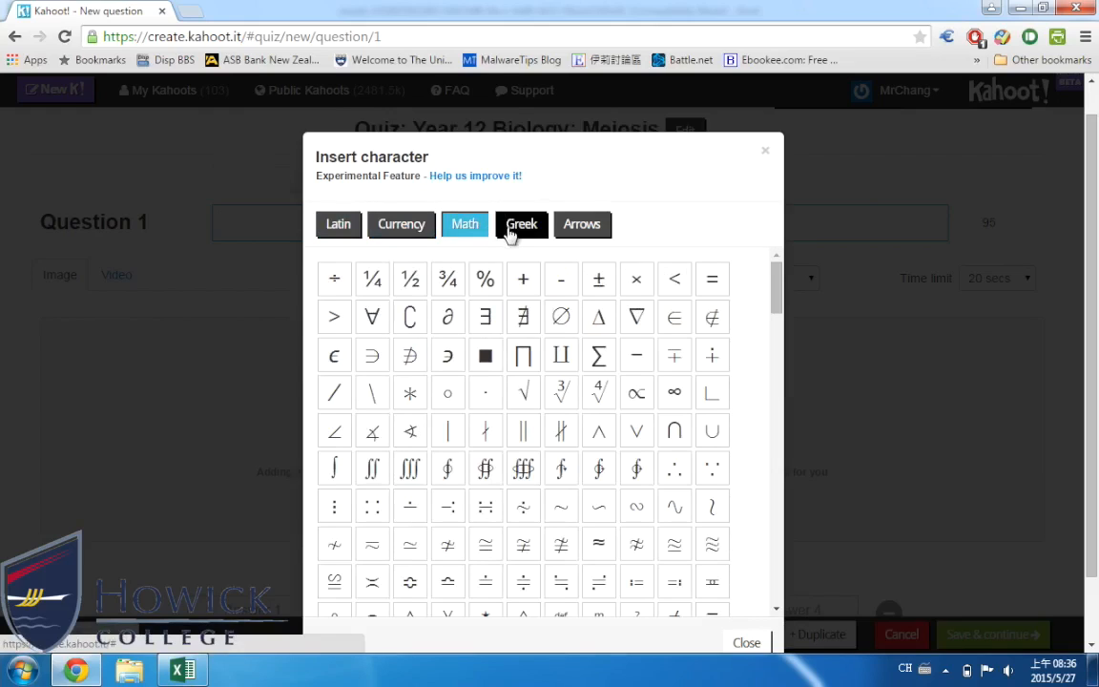
click(539, 236)
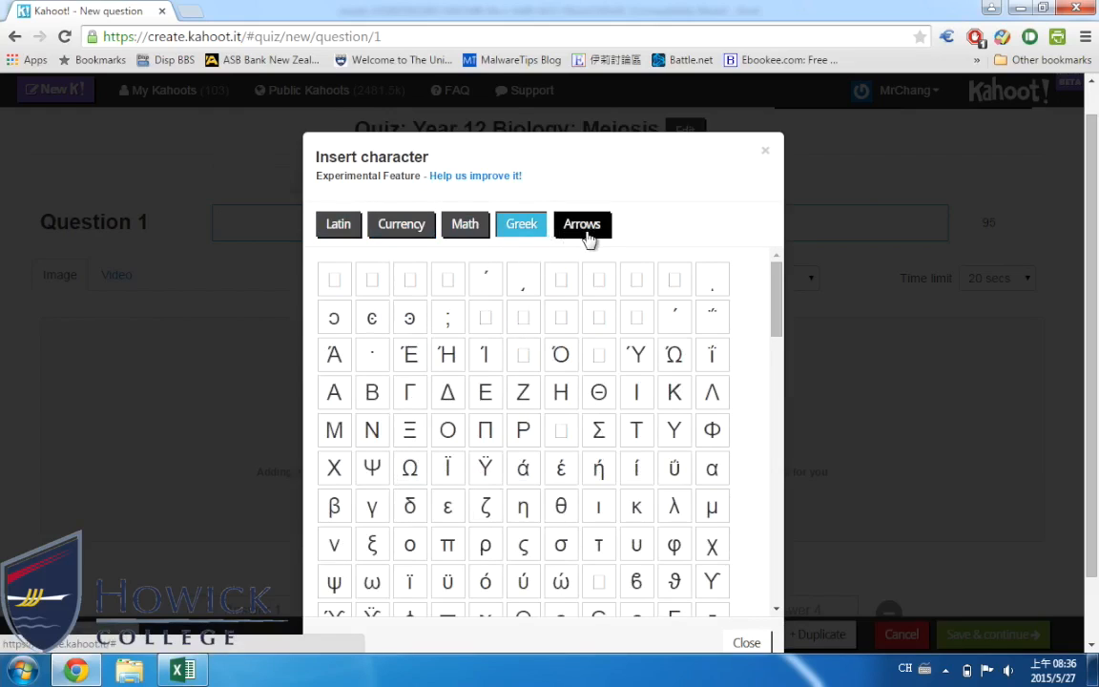
click(586, 235)
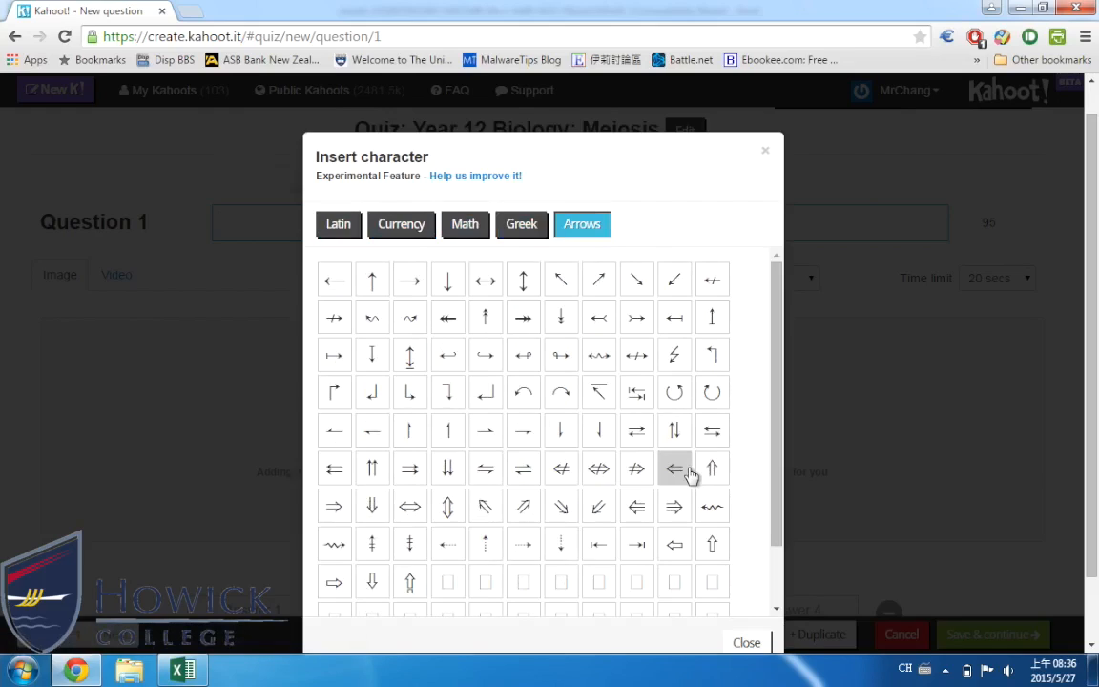
click(747, 644)
Enter "What is independent assortment?" as the text of question 1, correcting the misspelled last word
click(399, 219)
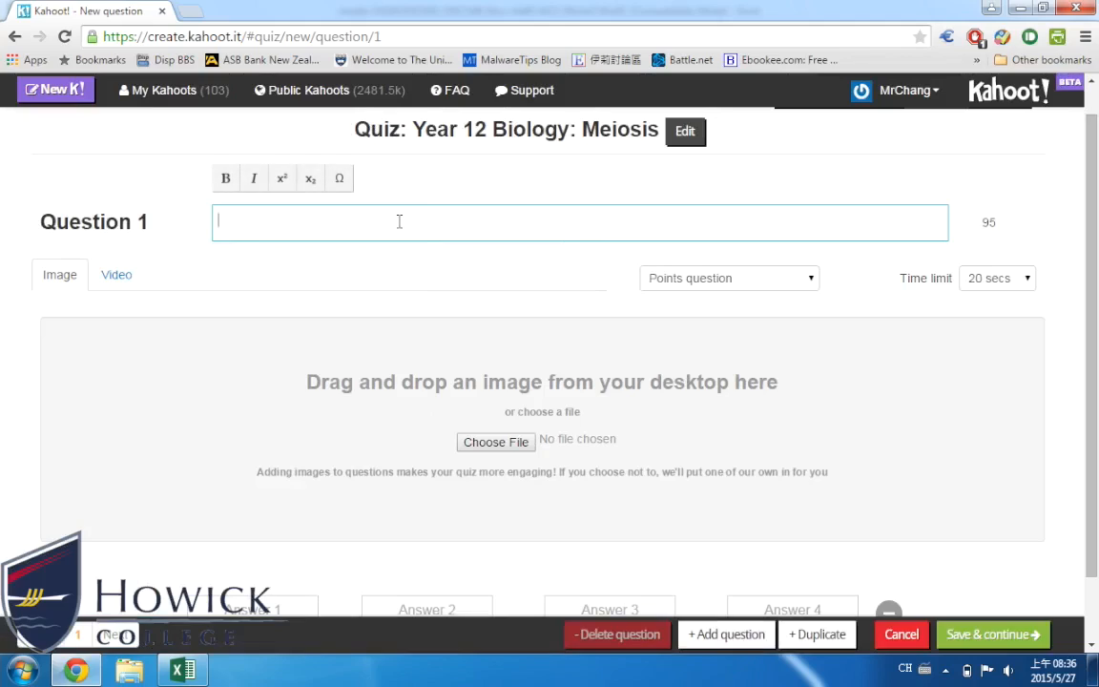
text(W)
key(BackSpace)
text(What is )
text(independe)
text(nt assortm)
text(iet?)
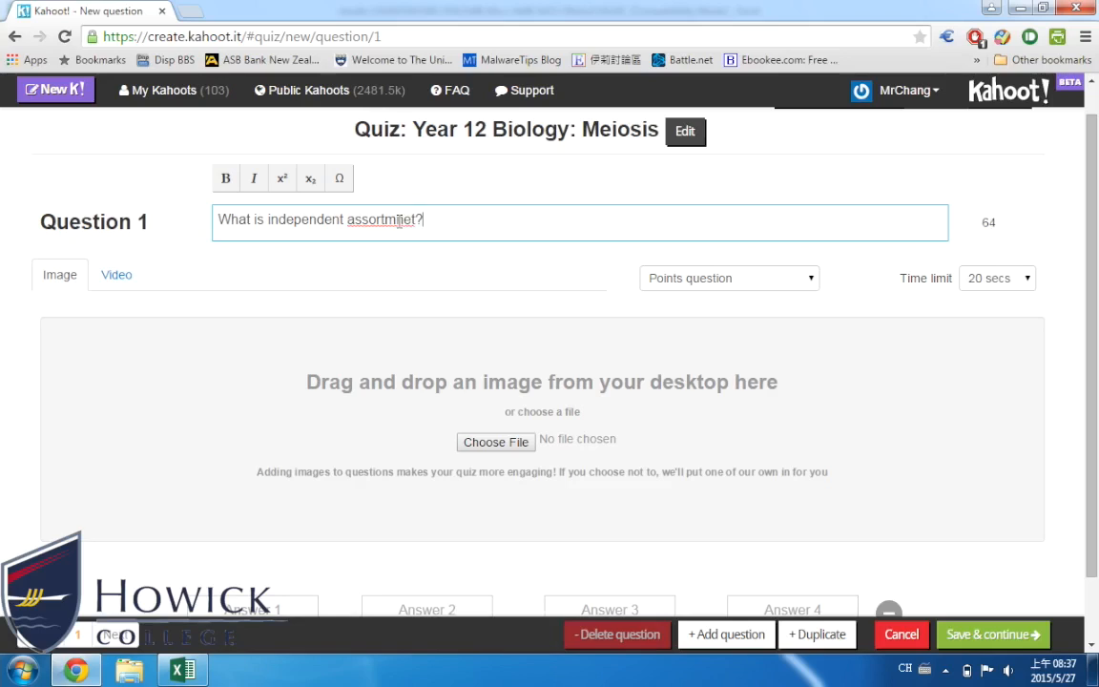
right_click(372, 221)
click(430, 218)
Switch question 1's media from image to YouTube video and open youtube.com in a separate browser tab
scroll(748, 291, down, 1)
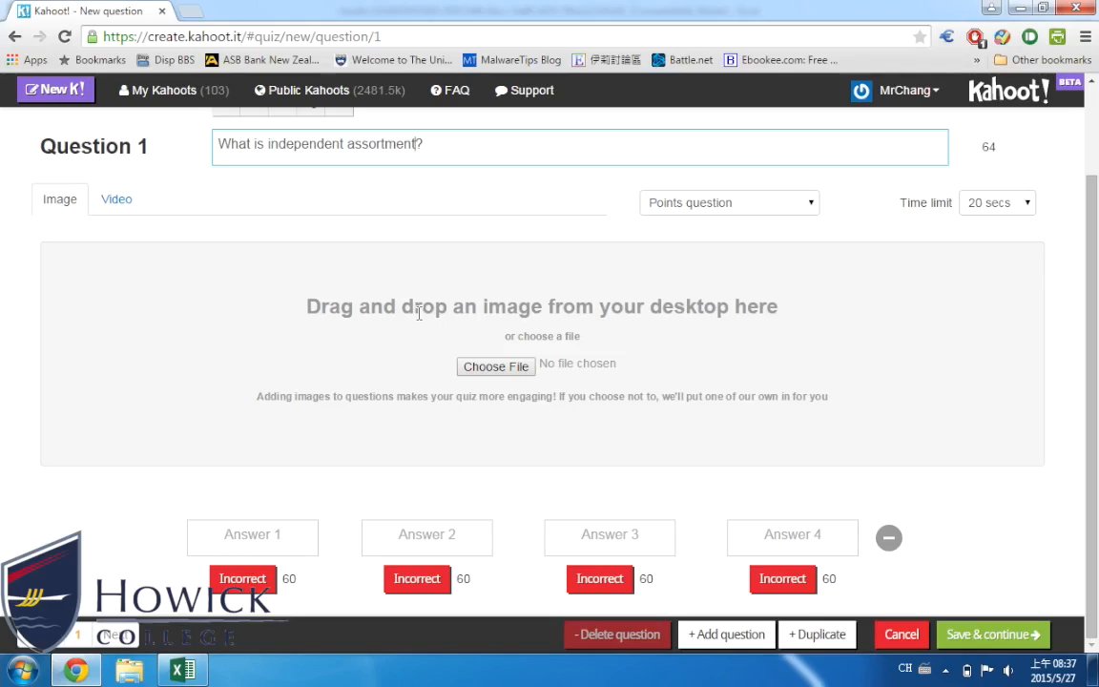
click(134, 220)
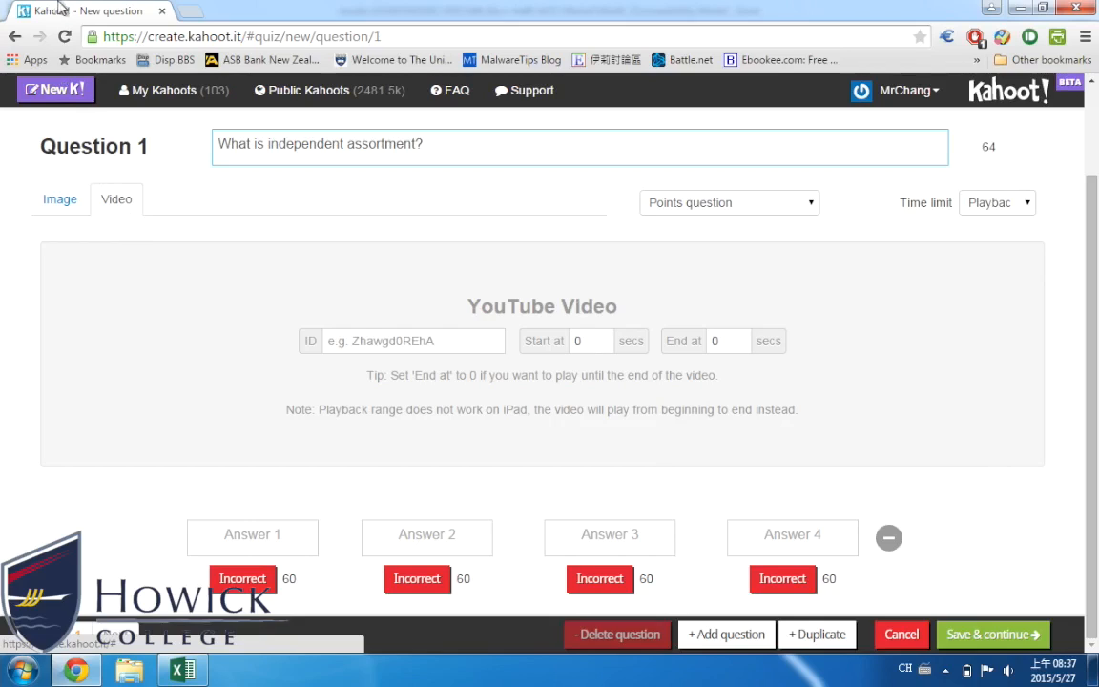
click(191, 12)
text(yo)
key(Return)
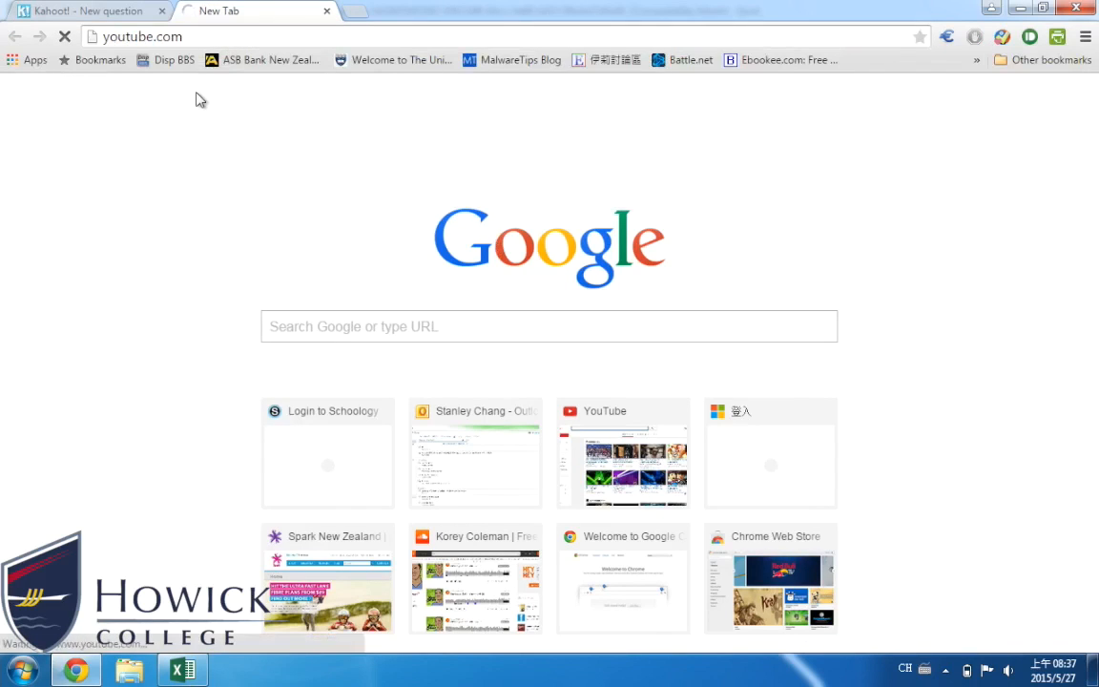
click(133, 13)
click(217, 13)
click(155, 11)
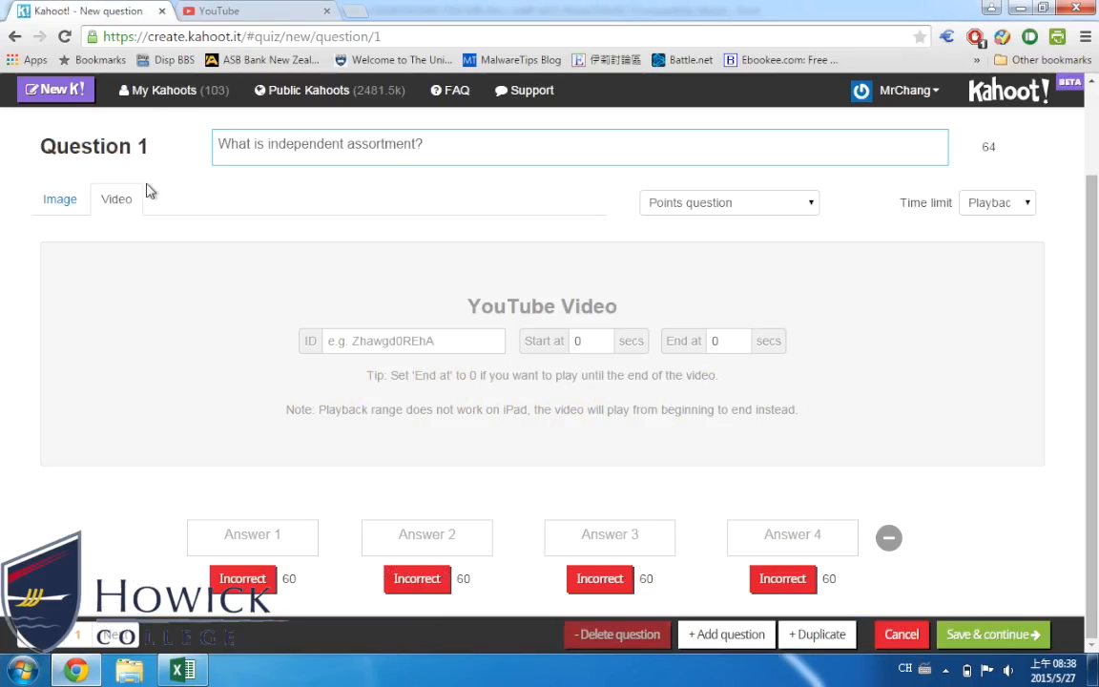
click(215, 10)
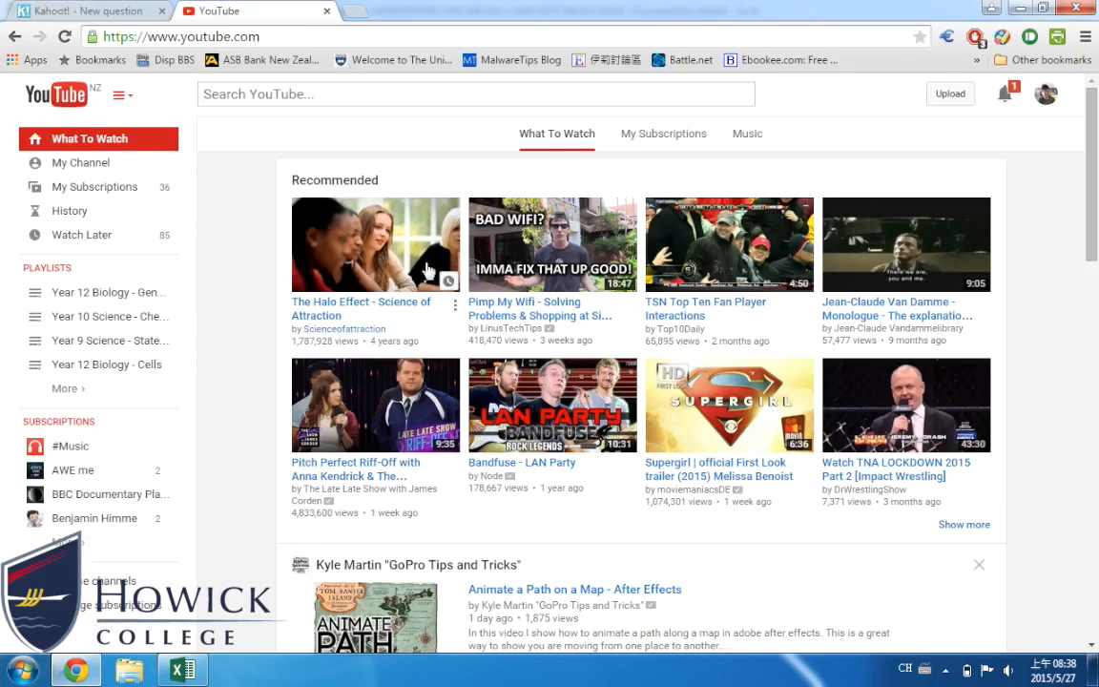
Open the YouTube video "Animate a Path on a Map - After Effects" and pause its playback
scroll(534, 536, down, 2)
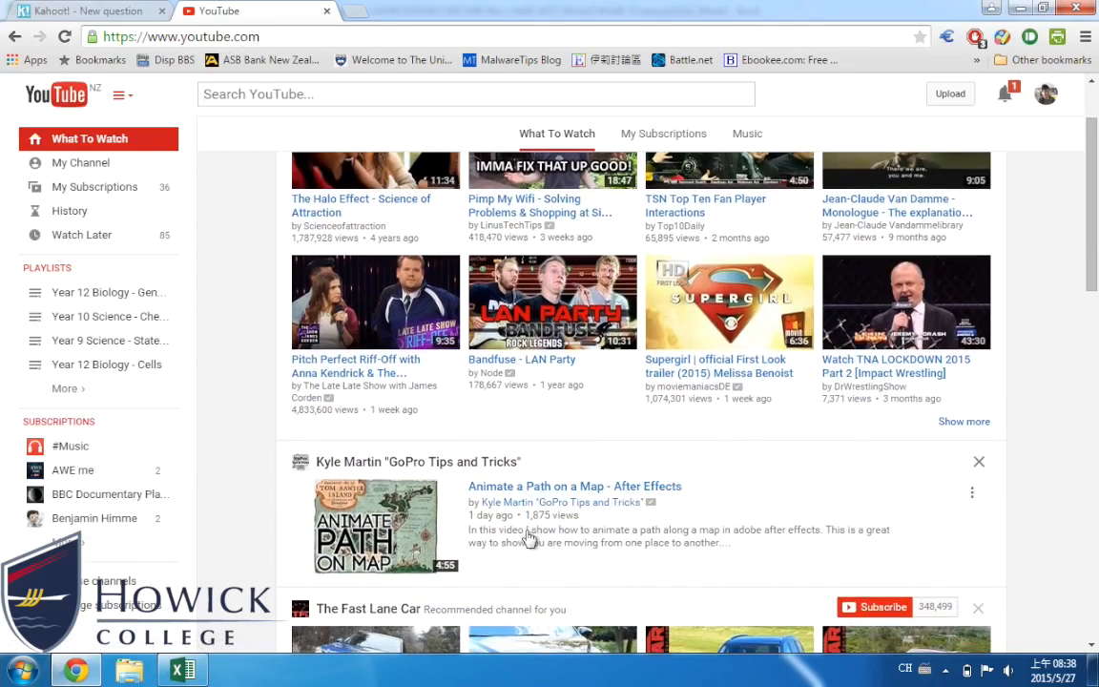
click(558, 488)
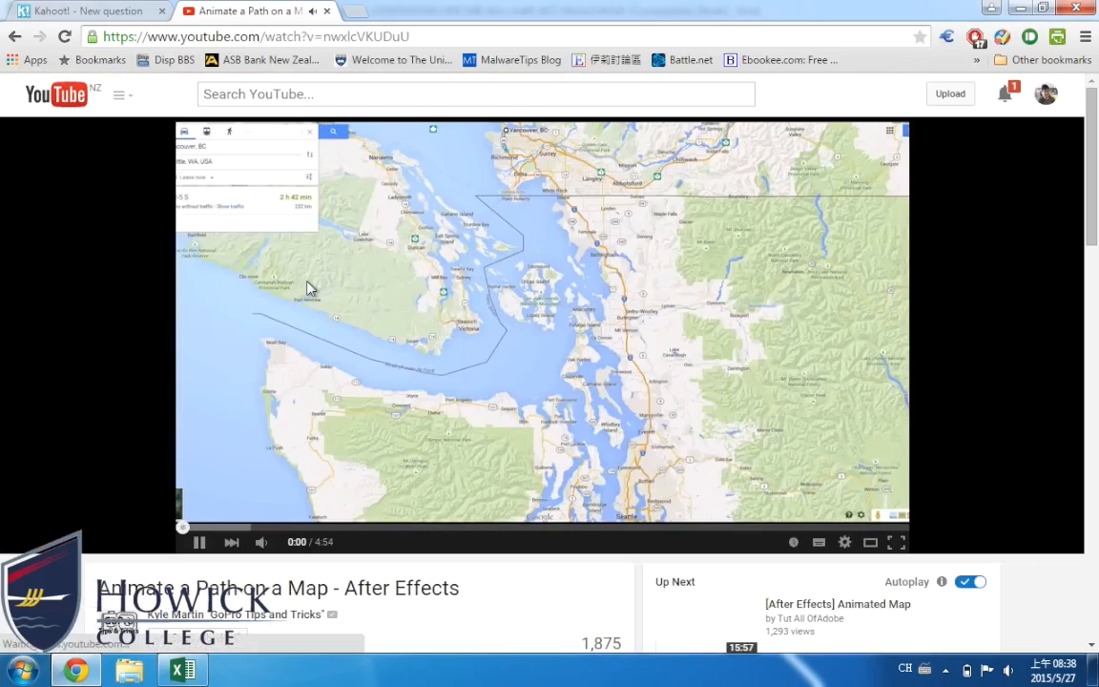
click(308, 288)
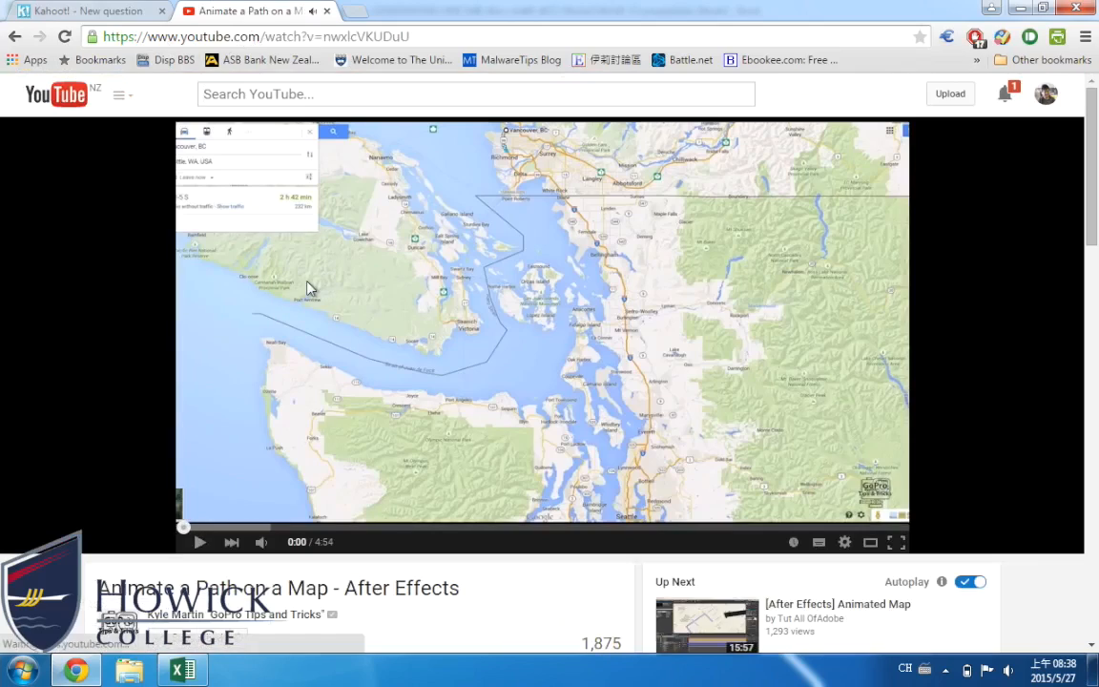
Copy the video ID nwxlcVKUDuU from its web address into question 1's YouTube video ID, and return the question's media to image
click(325, 37)
click(325, 37)
drag(325, 37, 431, 35)
click(431, 35)
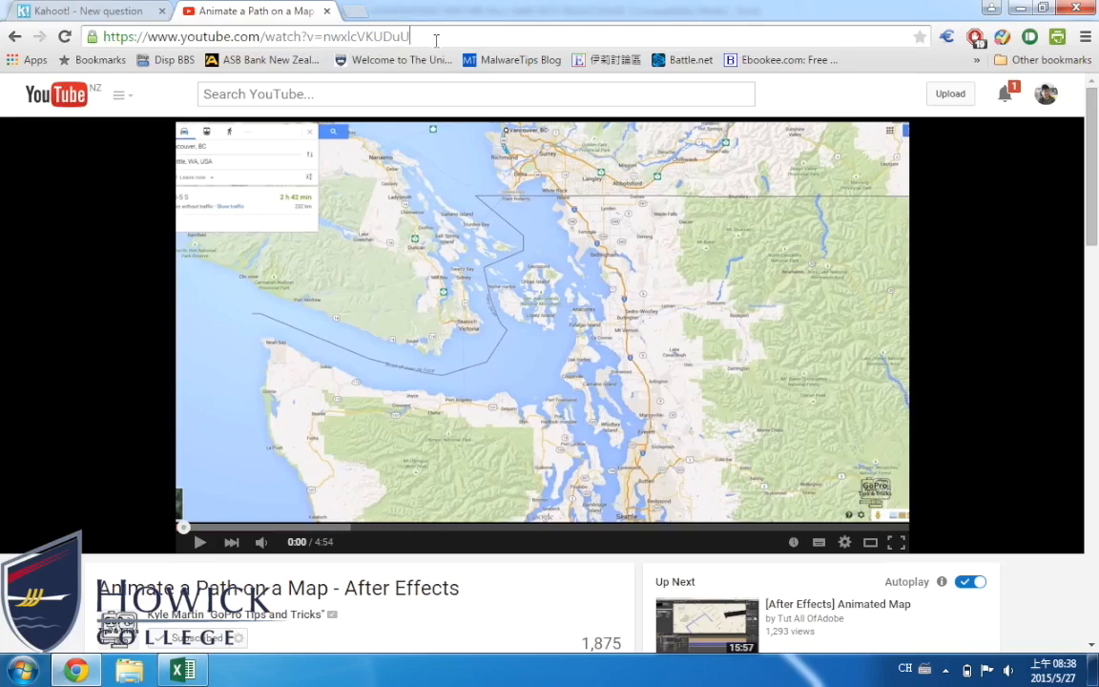
drag(434, 36, 322, 27)
key(ctrl+c)
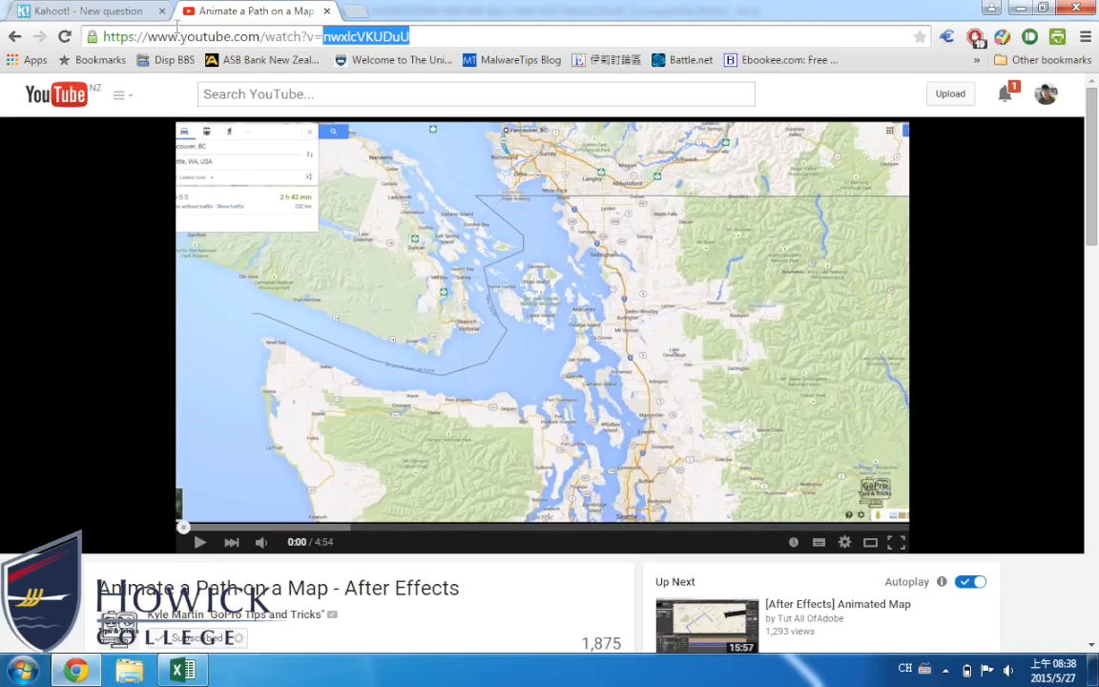
click(107, 16)
click(413, 339)
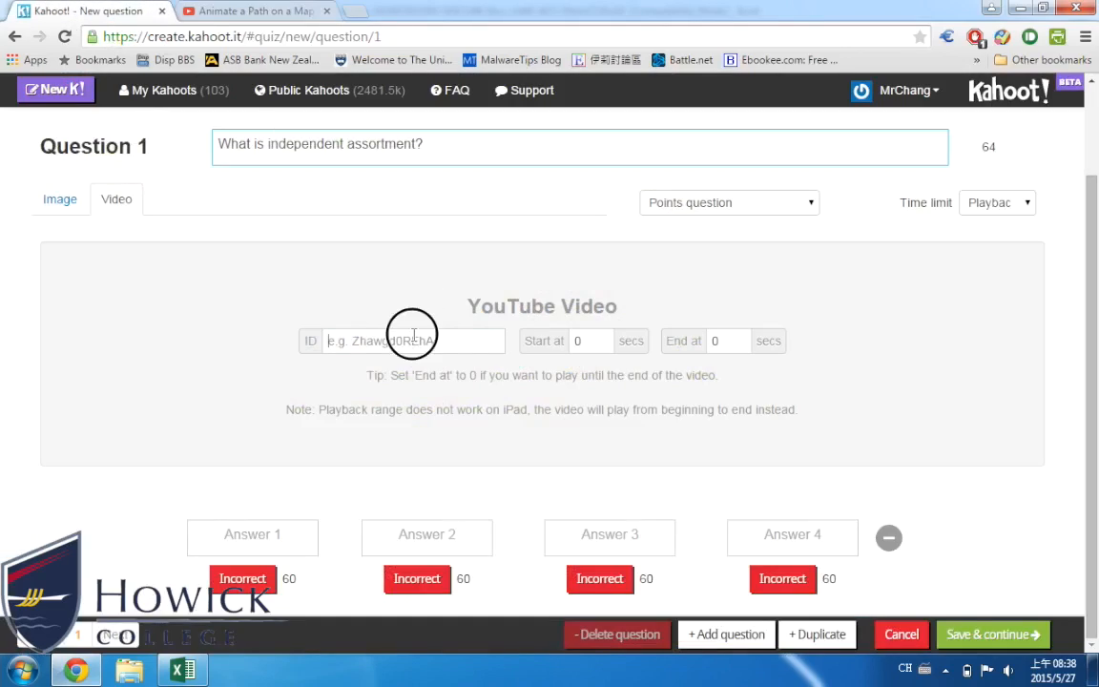
key(ctrl+v)
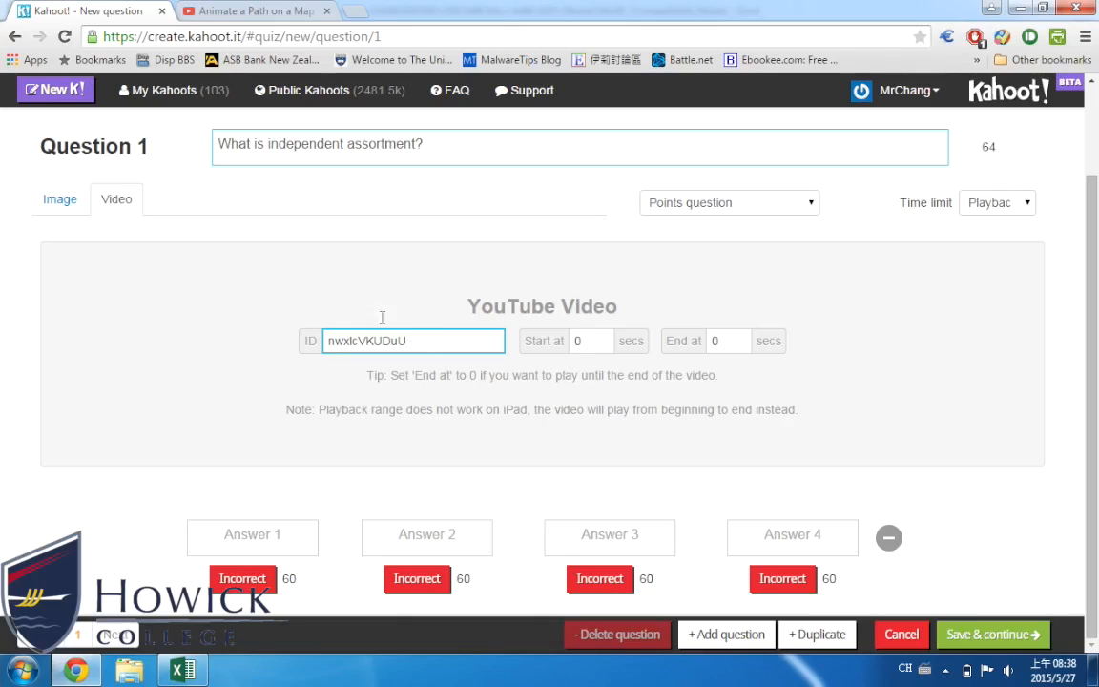
click(59, 202)
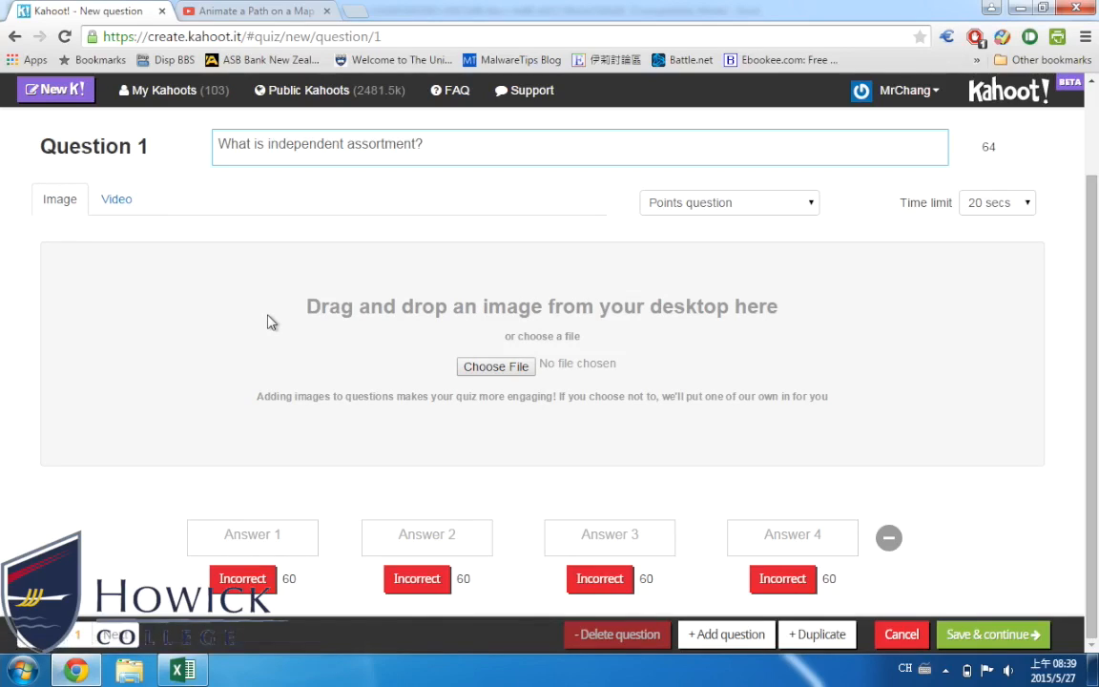
Reduce question 1 to two answer choices and restore it to four
click(271, 542)
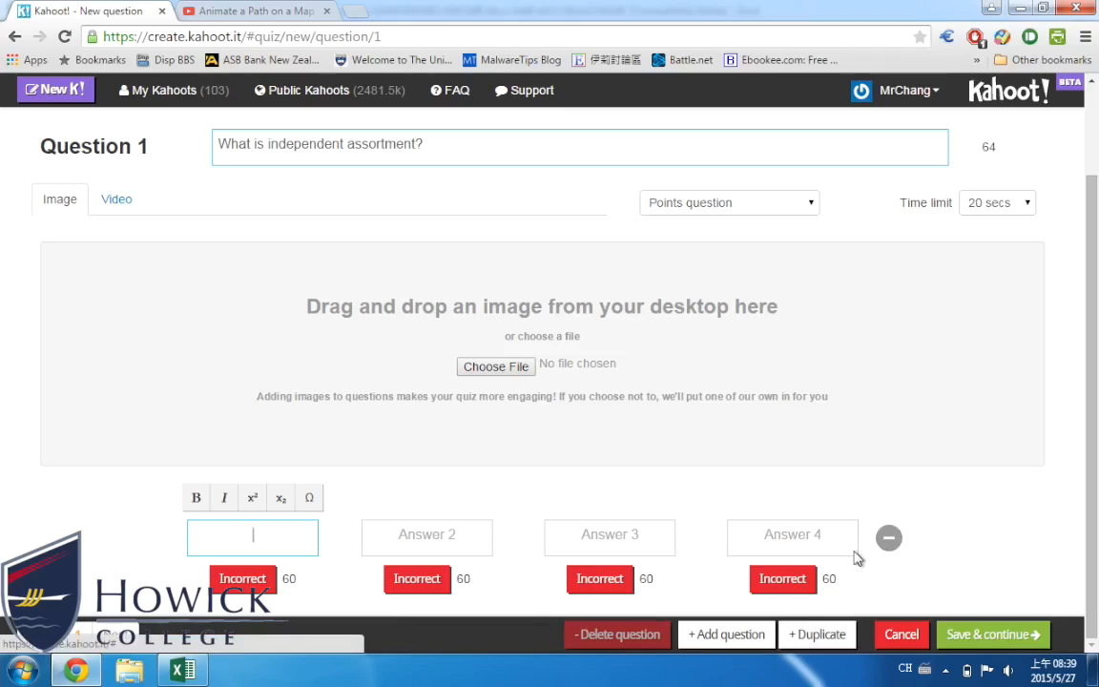
click(888, 537)
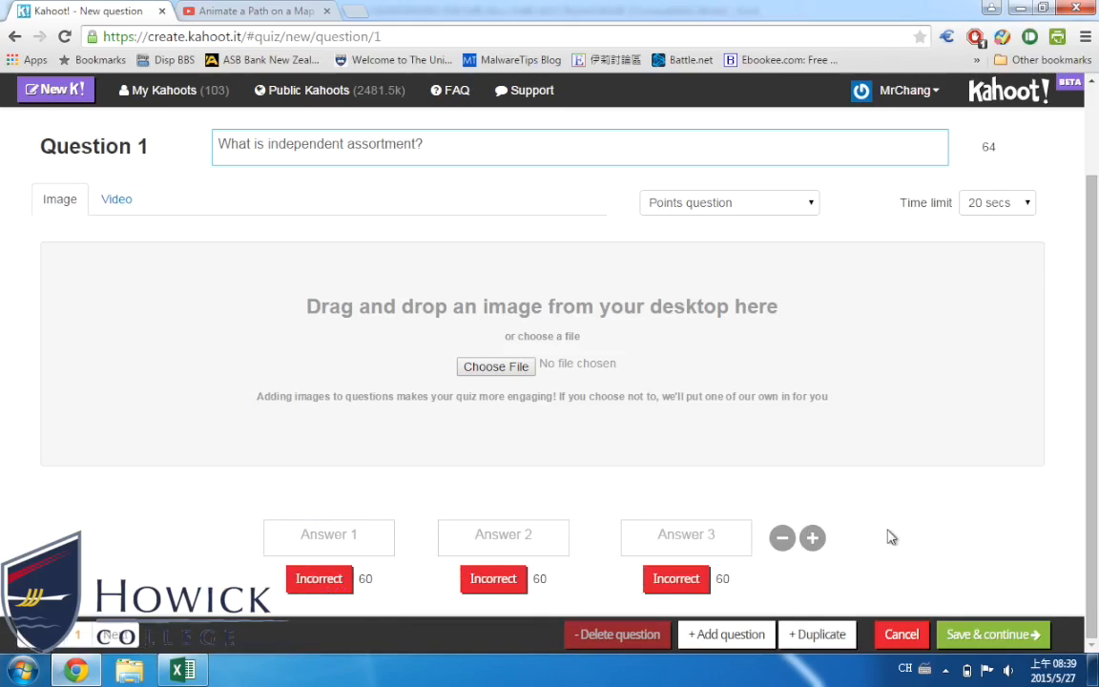
click(783, 541)
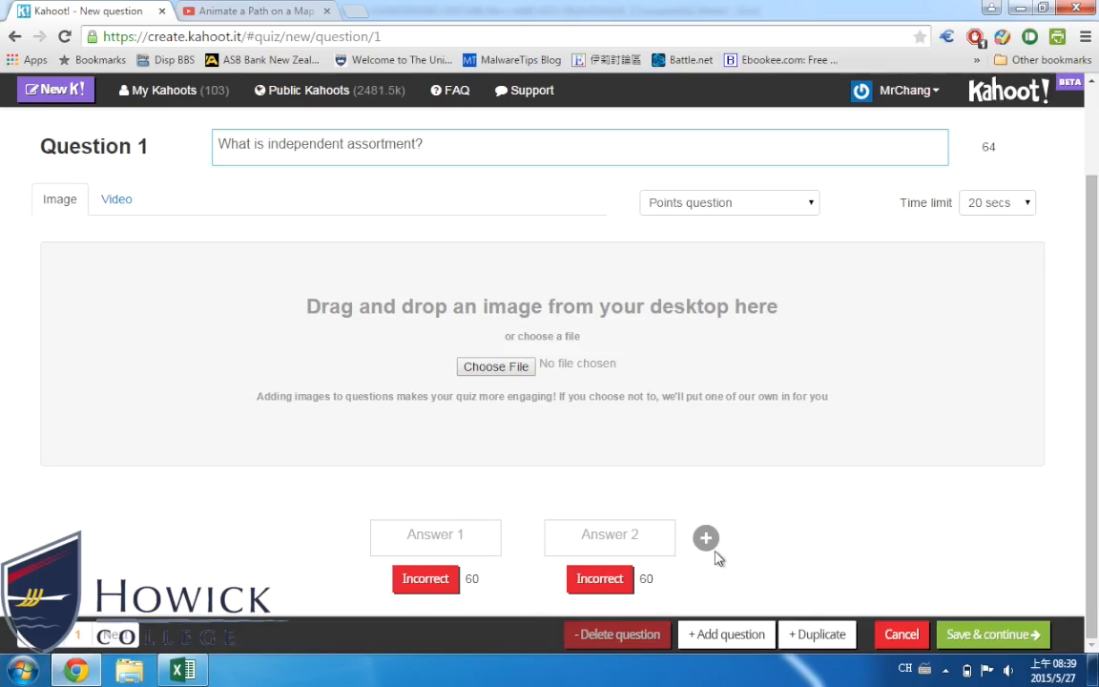
click(706, 539)
click(812, 538)
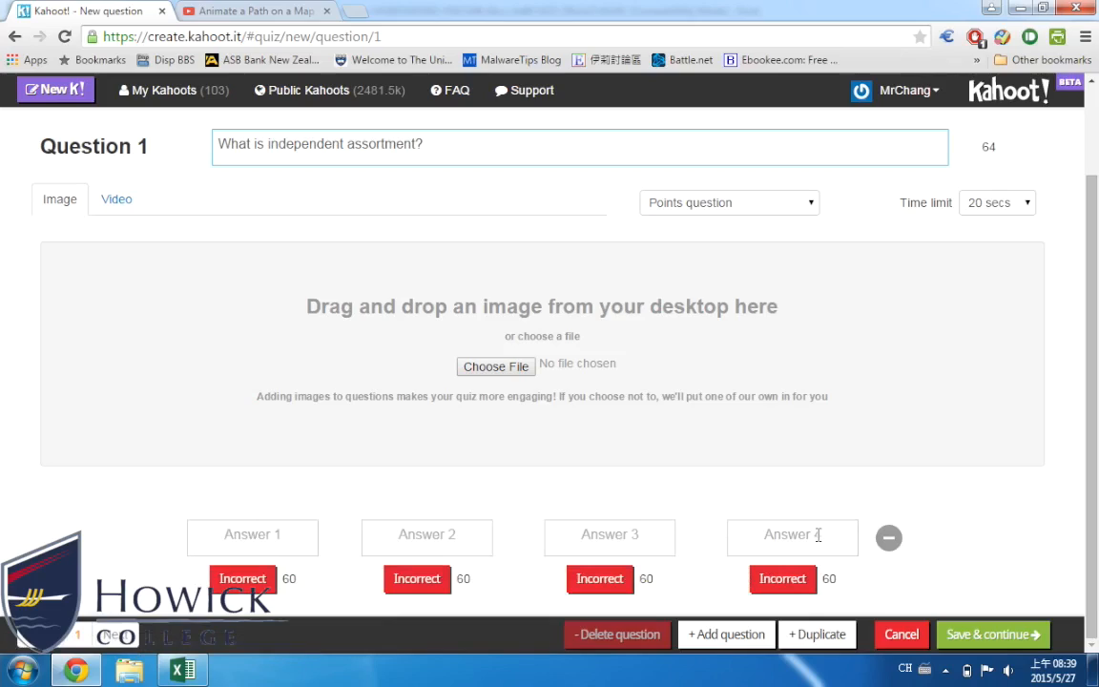
Enter 1, 2, 3 and 4 as the answers of question 1 and mark answers 3 and 4 as correct
click(295, 526)
text(1)
key(Tab)
text(2)
key(Tab)
text(3)
key(Tab)
text(4)
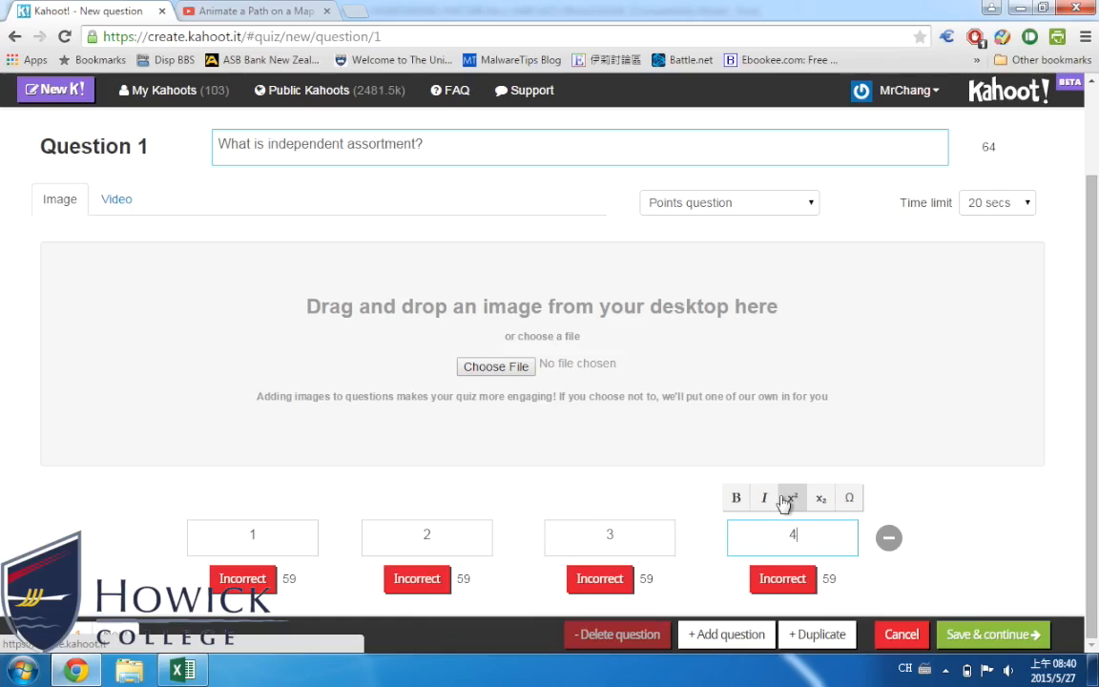
click(598, 580)
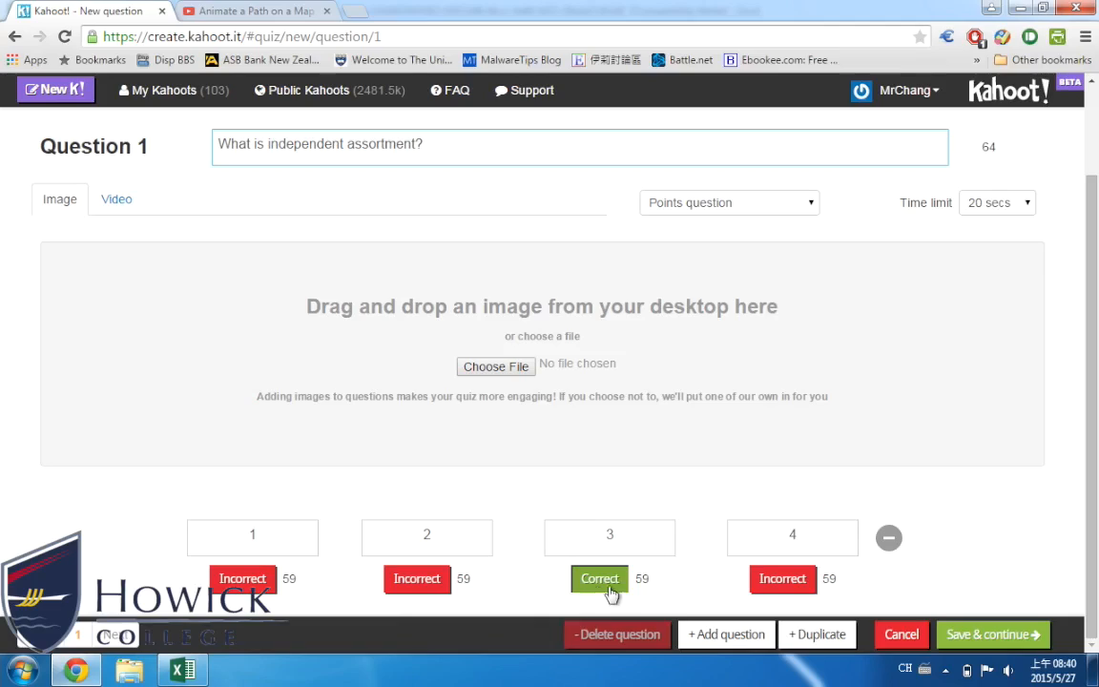
click(787, 580)
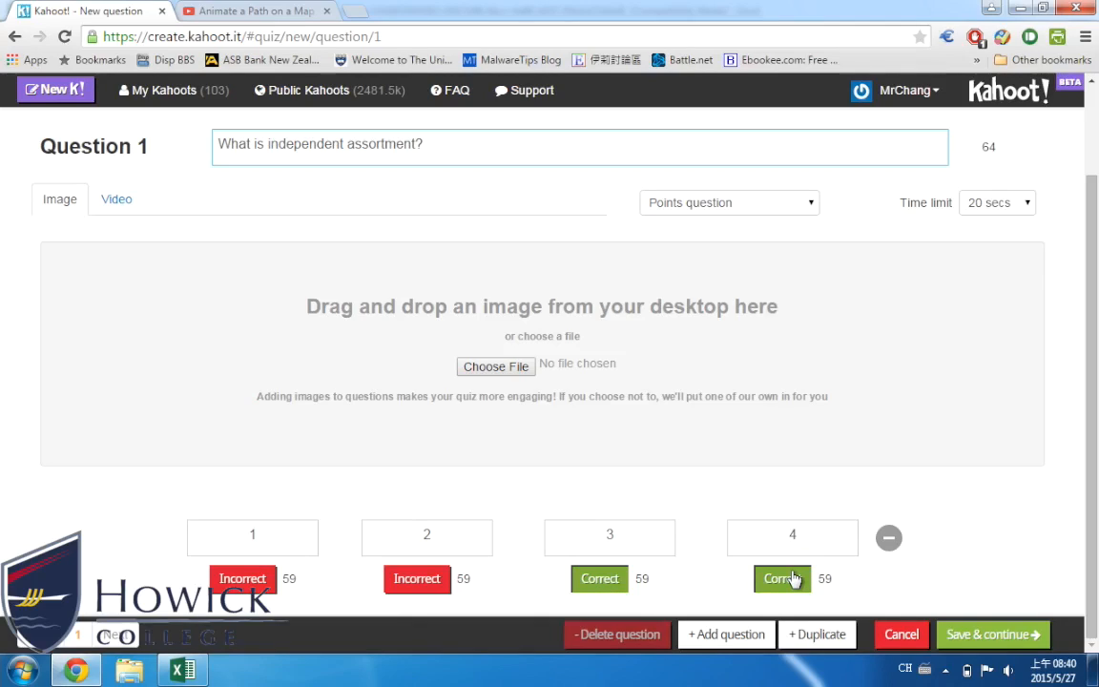
Examine the points options and the time limit choices available for question 1
click(761, 206)
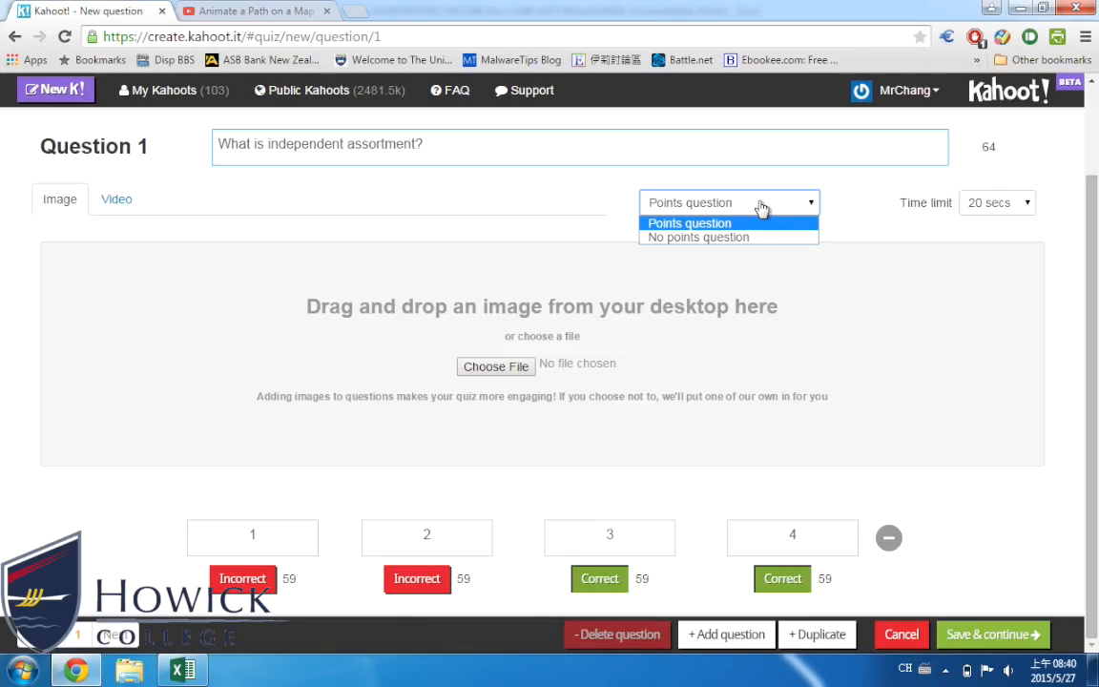
click(961, 203)
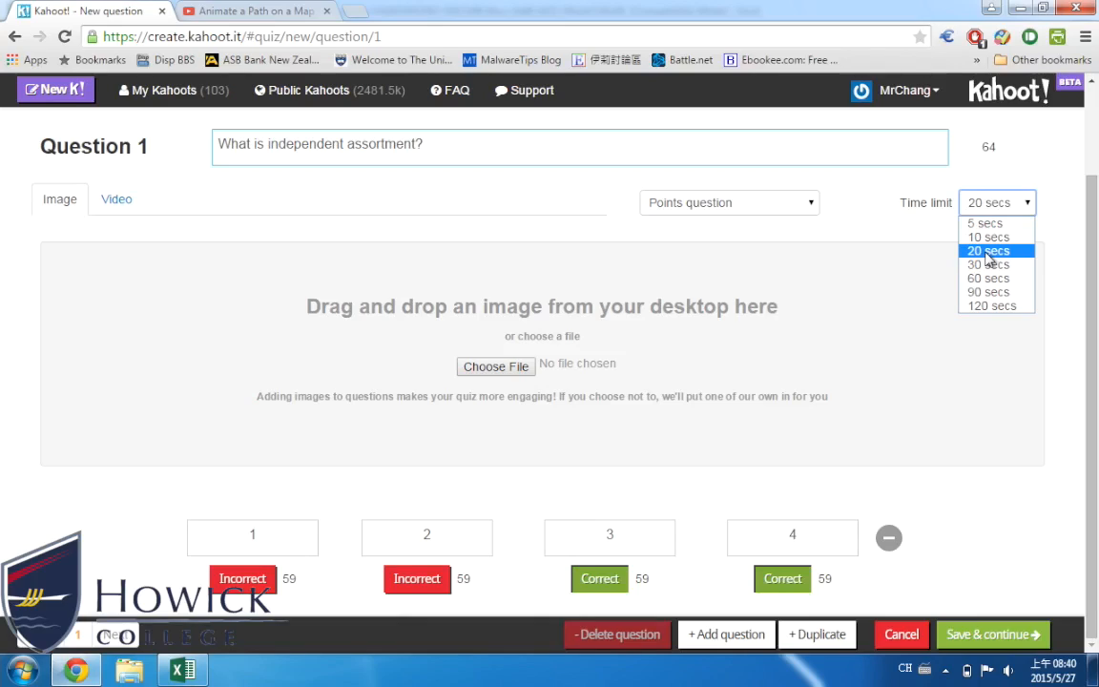
click(984, 452)
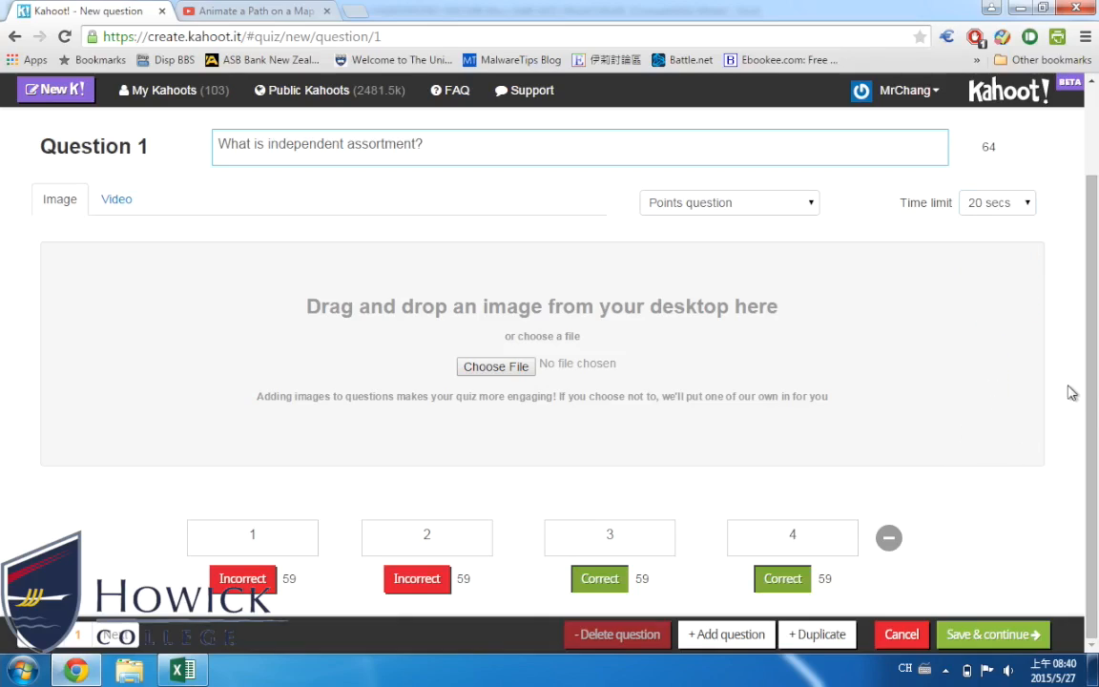
click(623, 537)
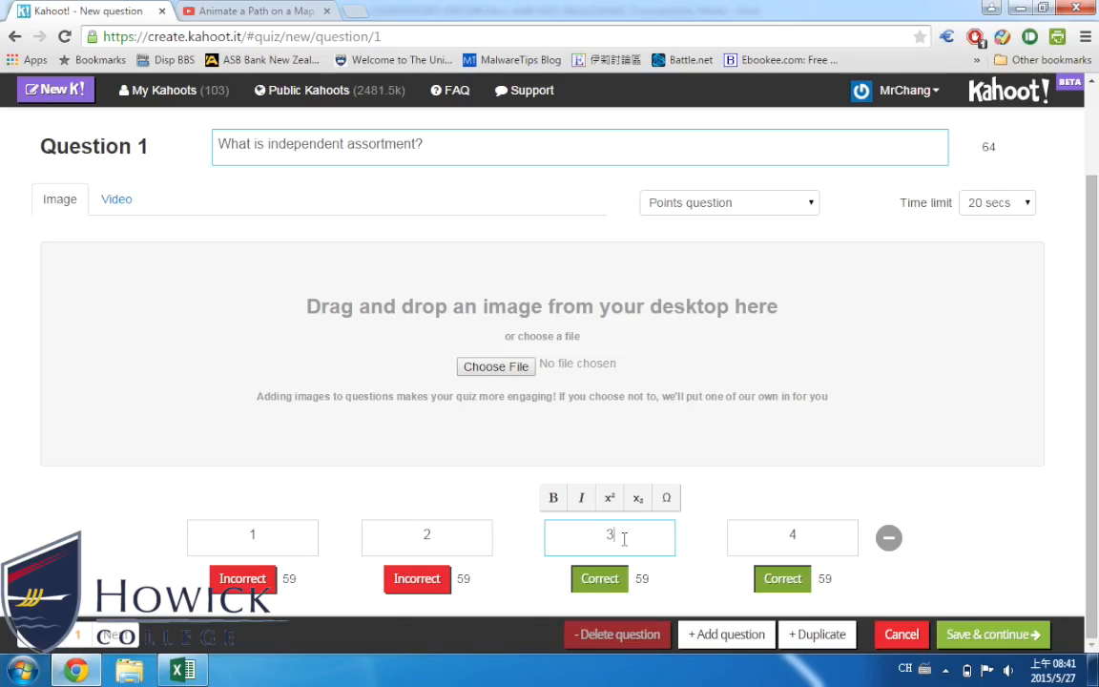
Add a second question with the text "What is crossing over", dismissing the notifications that pop up
click(753, 641)
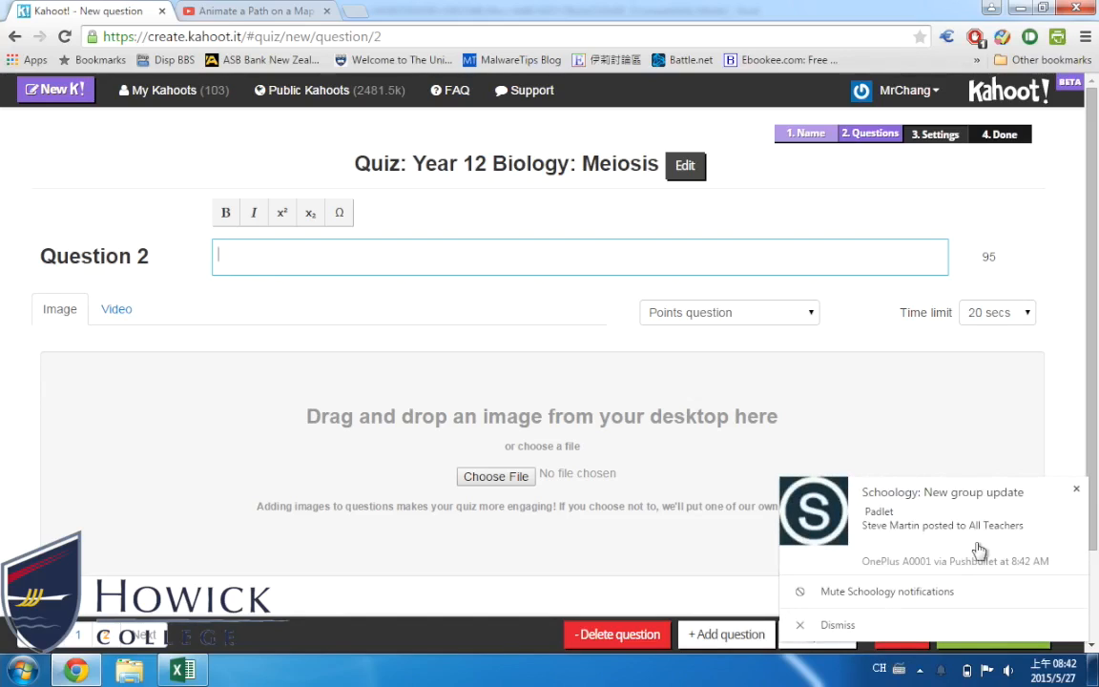
click(1077, 489)
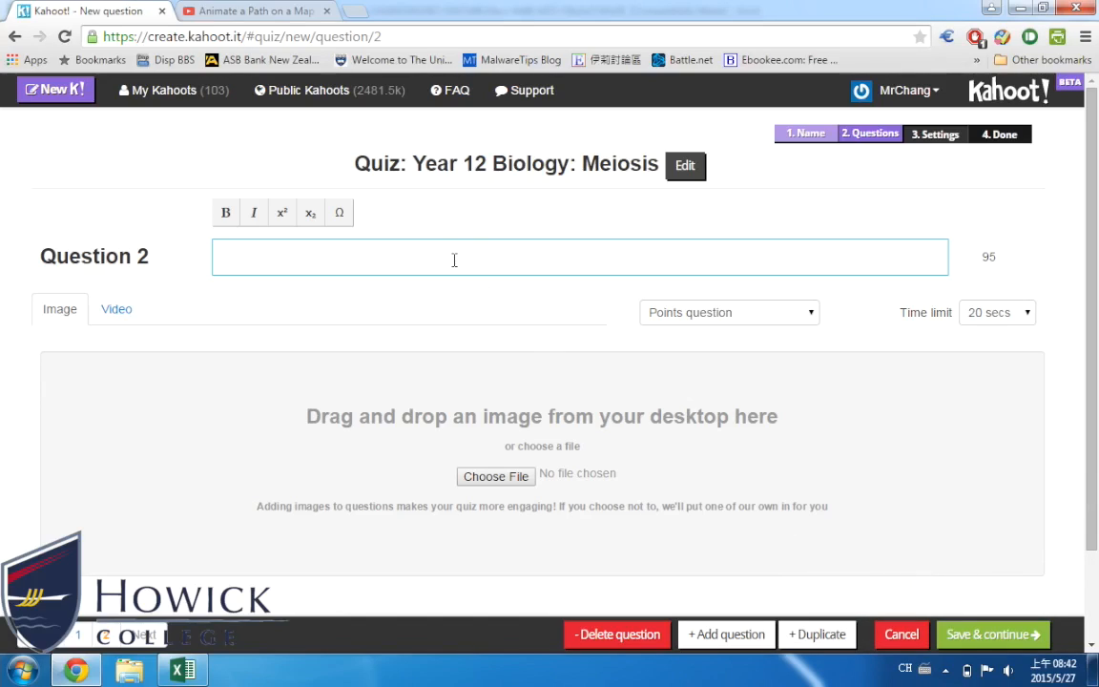
text(What is crossing over)
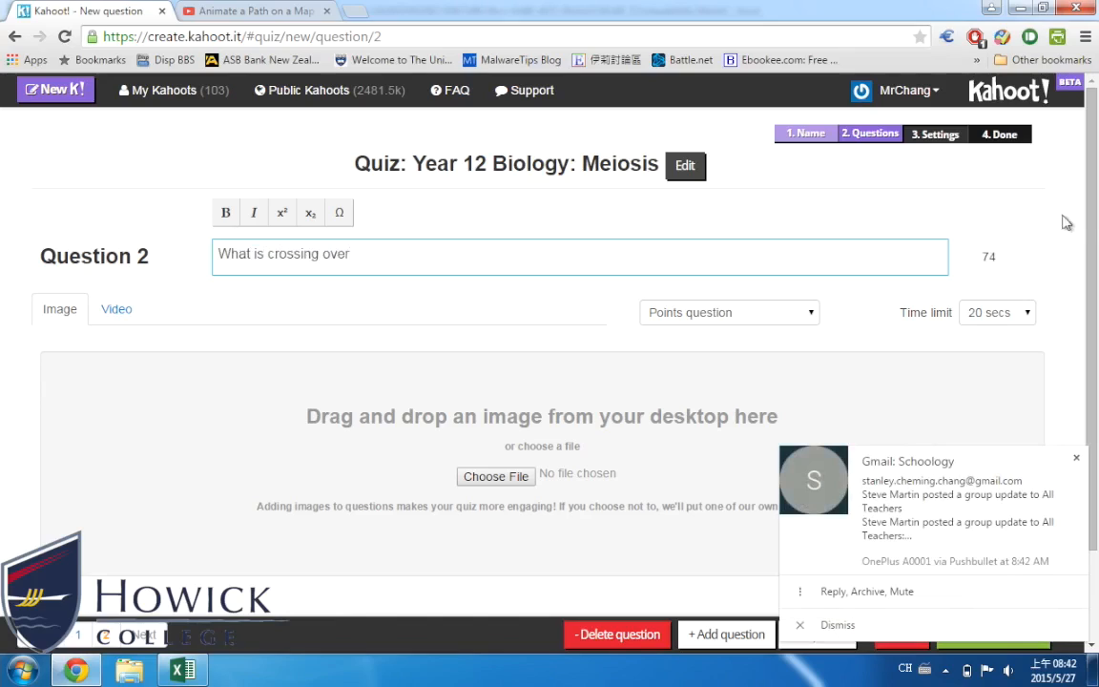
scroll(1070, 391, down, 2)
click(1076, 457)
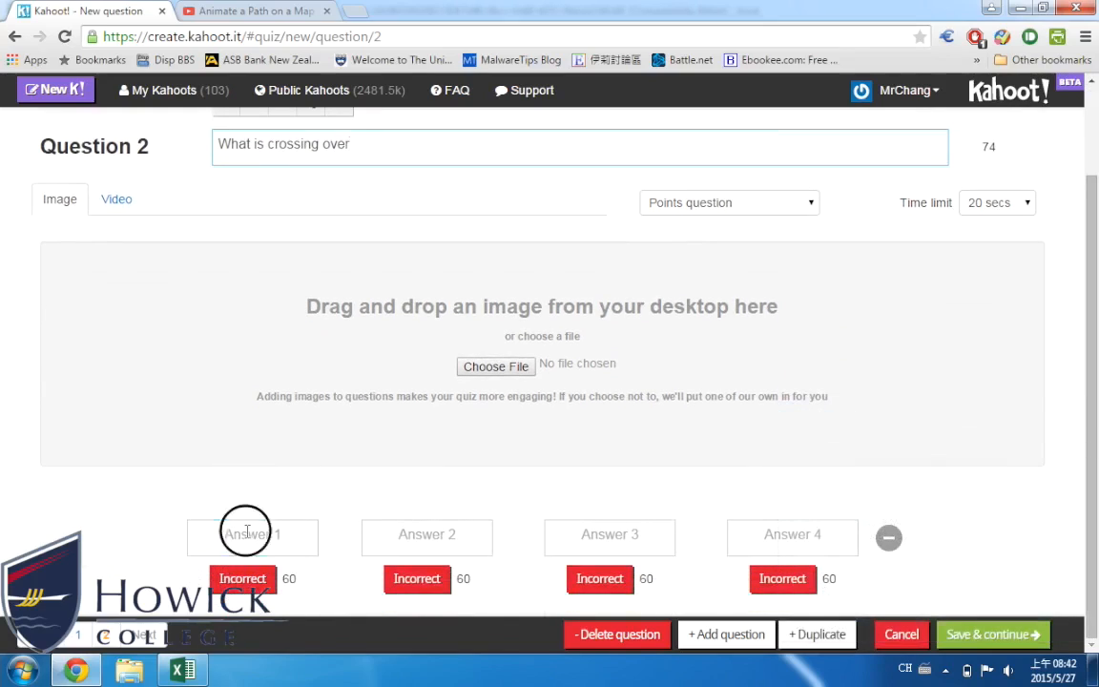
Fill question 2's answers with kagje, iagjeia, aigjeia and aigjea, and mark the second answer as correct
click(246, 531)
text(kagje)
key(Tab)
text(iagjeia)
key(Tab)
text(aigjeia)
key(Tab)
text(aigjea)
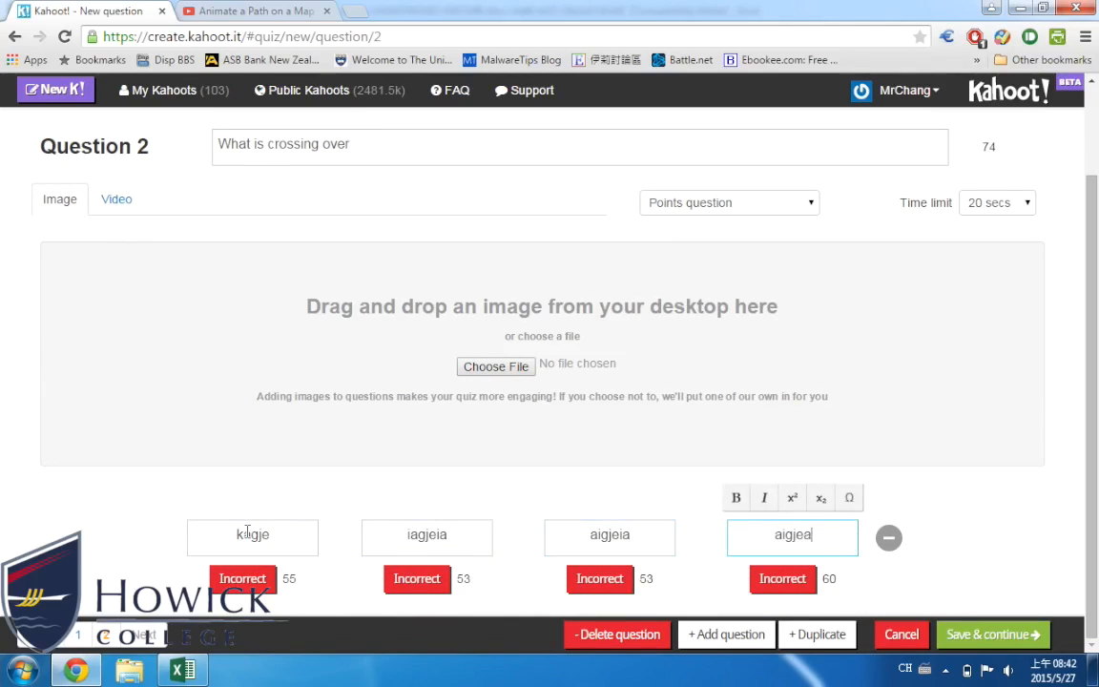
click(393, 579)
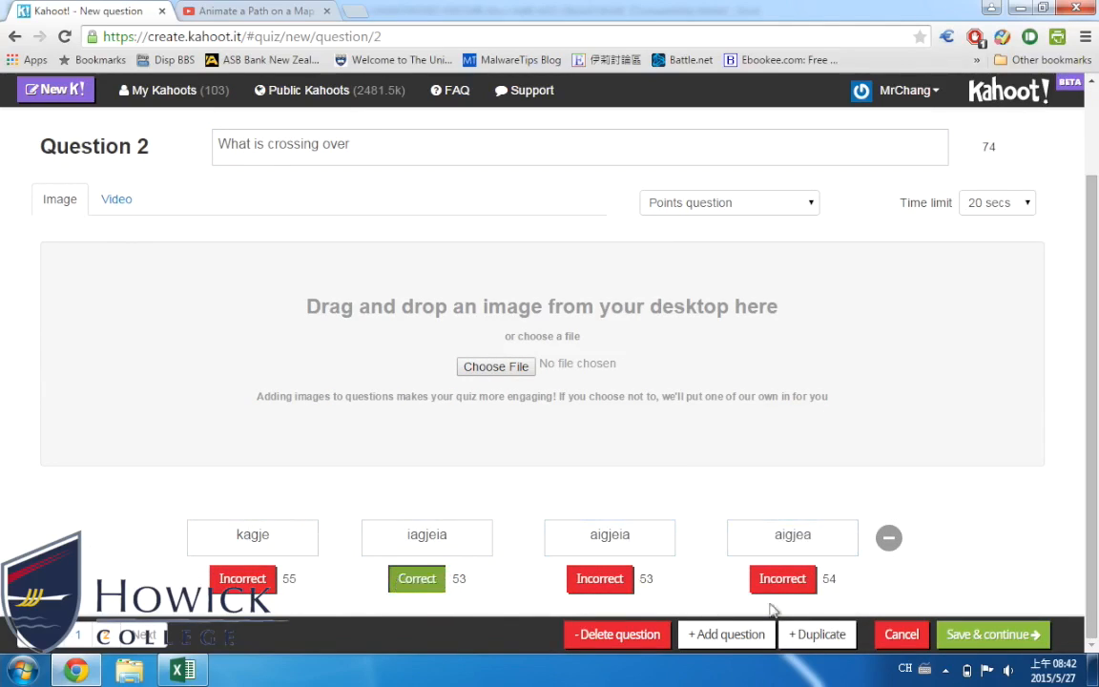
Save the questions and move "What is crossing over" ahead of "What is independent assortment?" in the question order
click(971, 634)
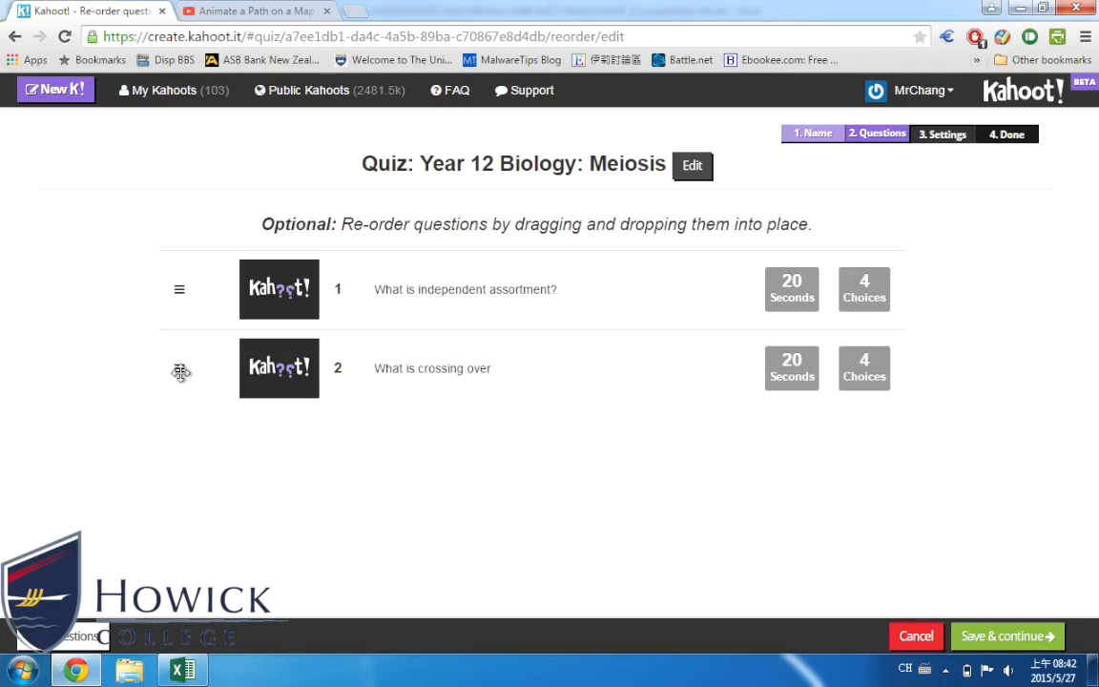
drag(180, 372, 200, 273)
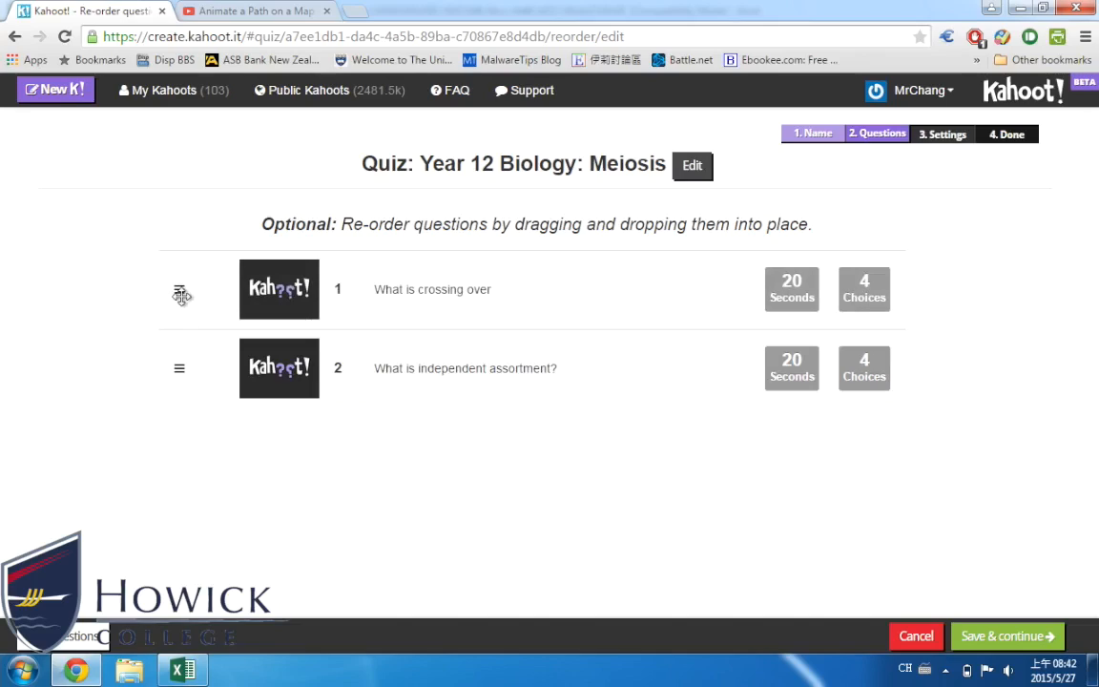
Open the quiz title for editing and save it as is, dismissing the notification
click(695, 166)
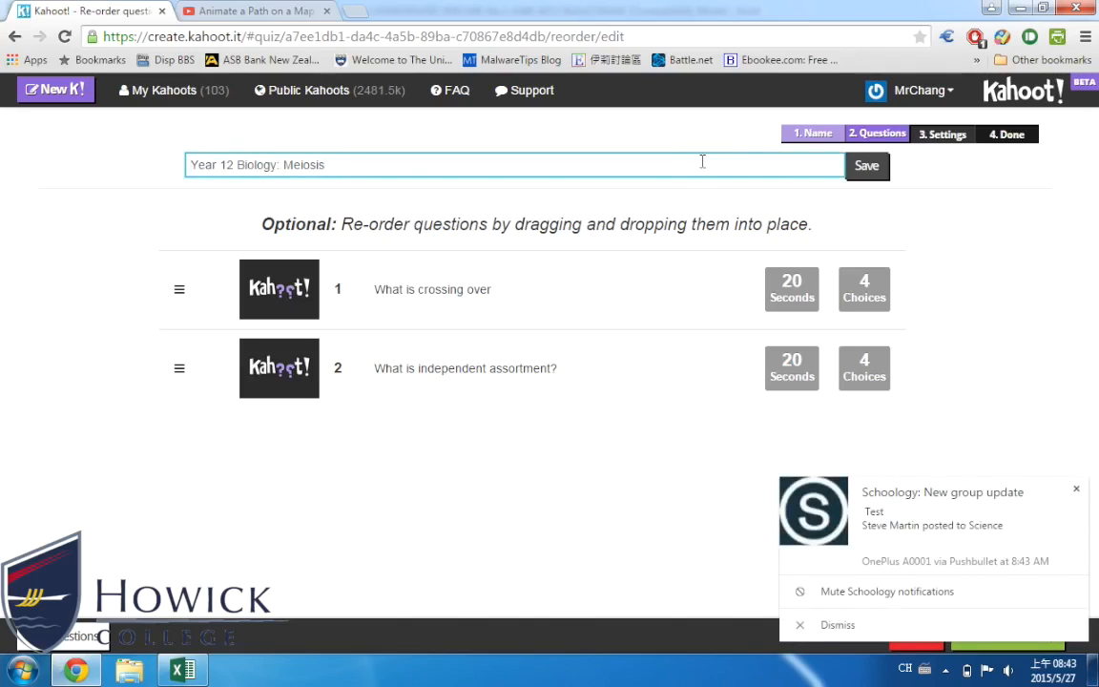
click(866, 172)
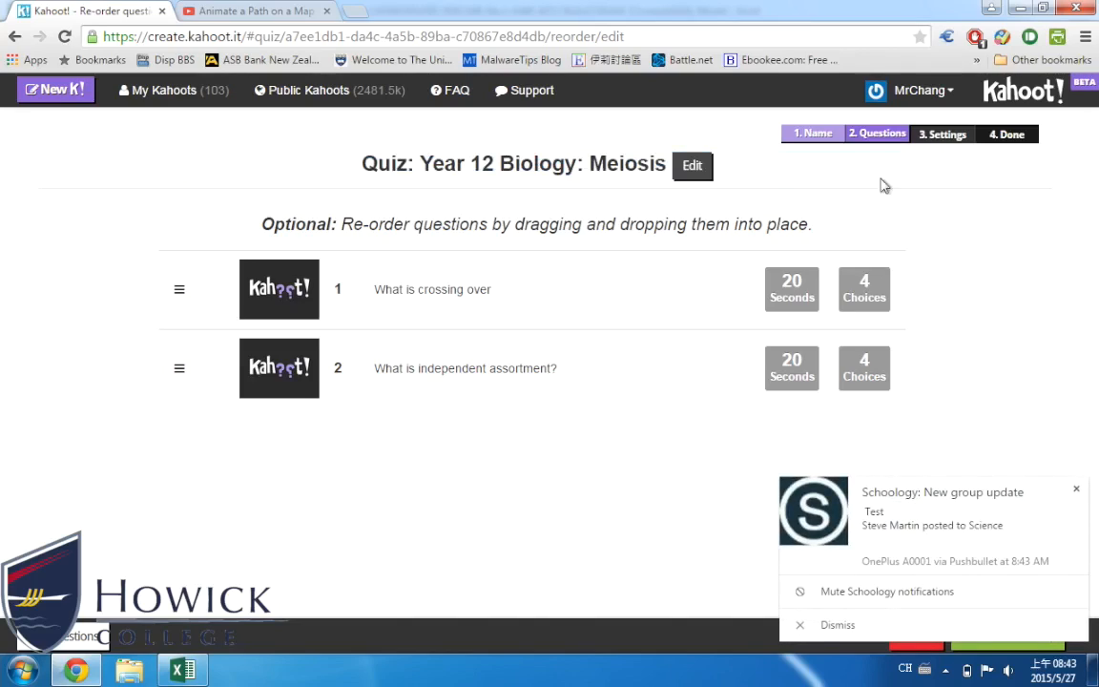
click(1075, 491)
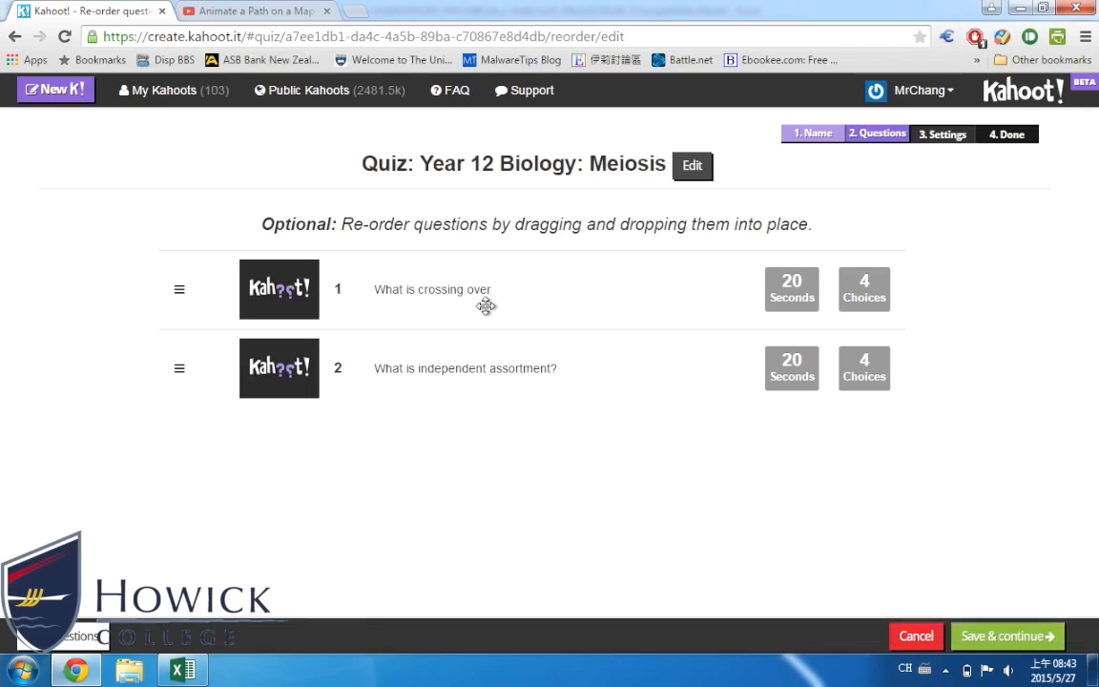
Continue to the quiz settings, keep the privacy Public, set the primary audience to School, and finish without a cover image
click(978, 634)
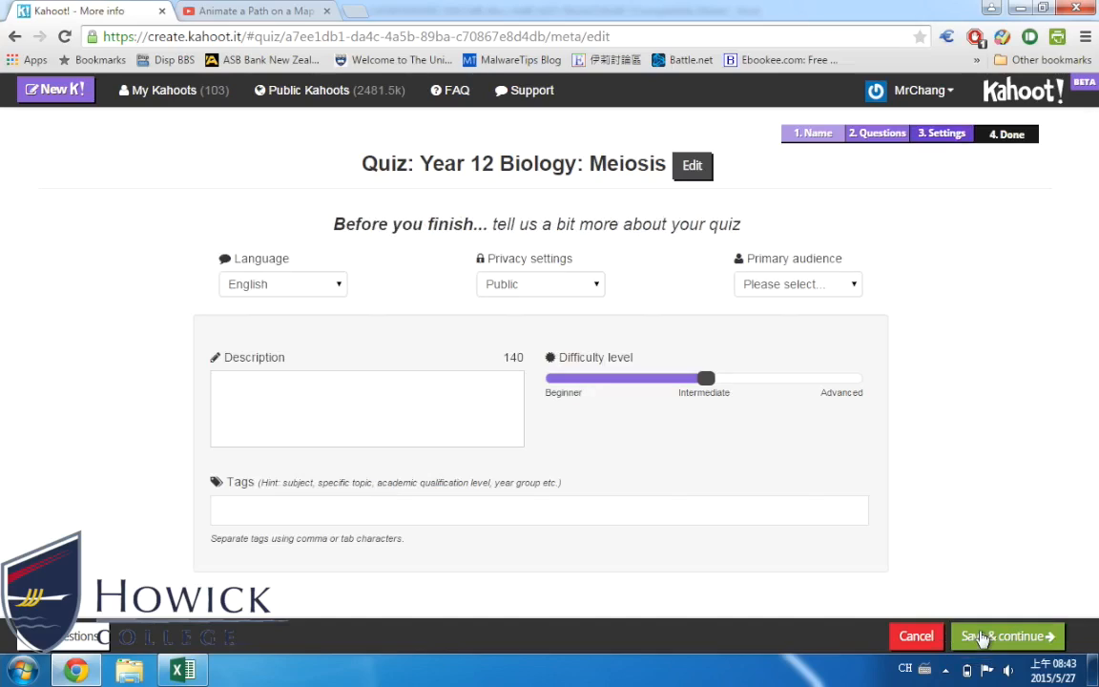
click(569, 293)
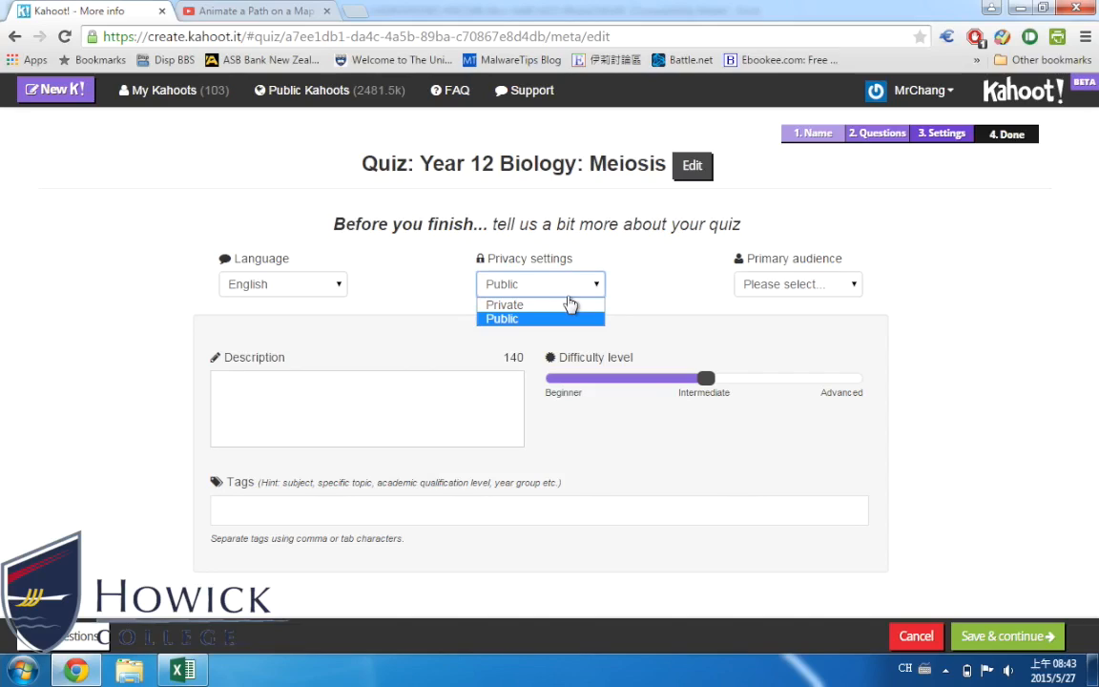
click(761, 289)
click(762, 318)
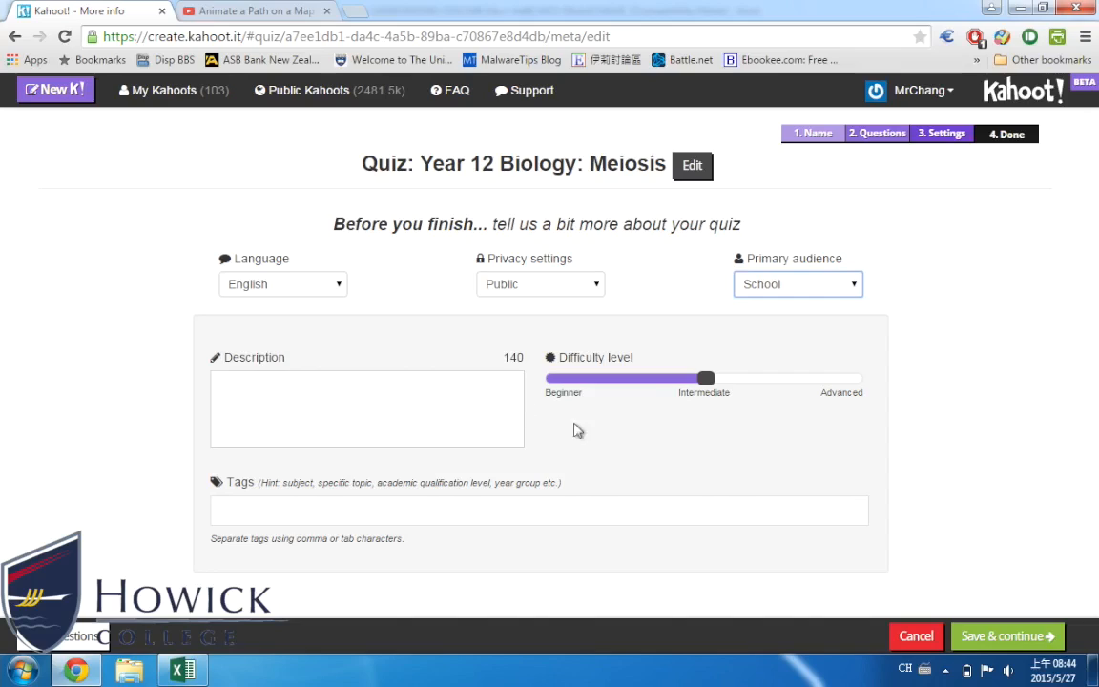
click(988, 639)
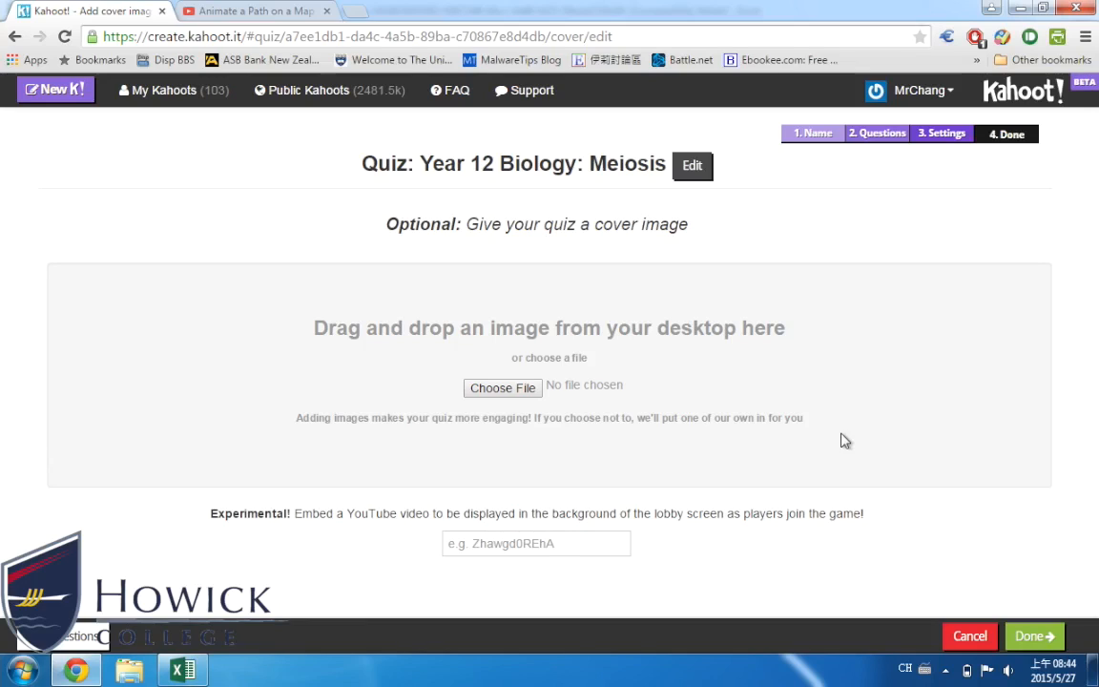
click(1024, 637)
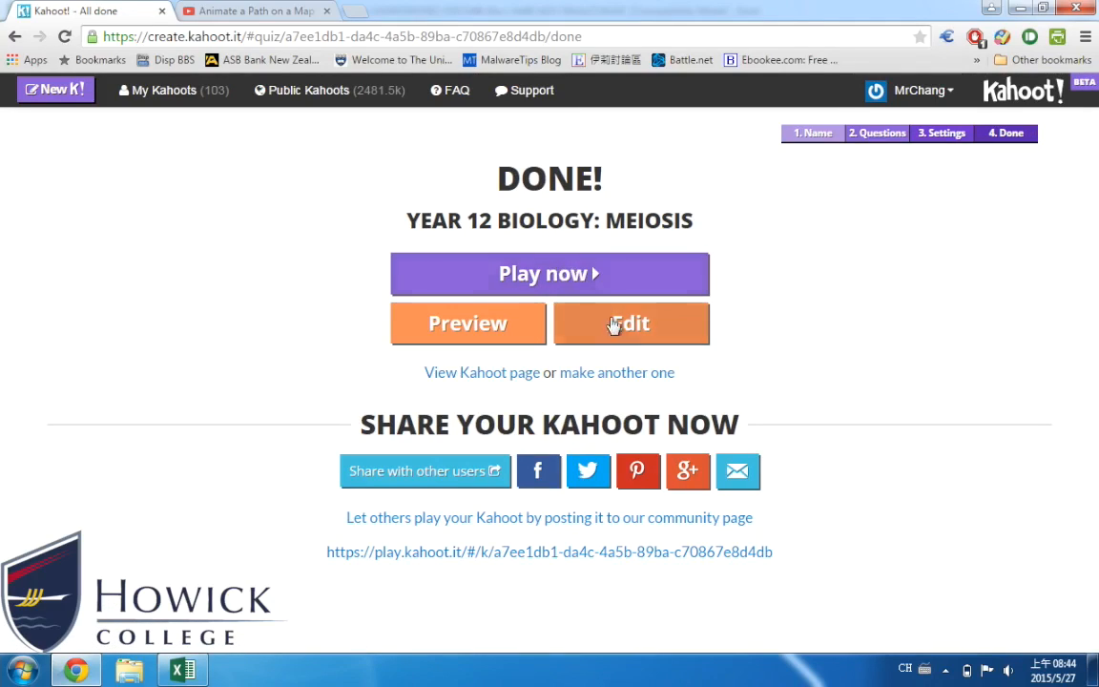
Launch a preview of the quiz and join it on the simulated phone with the game PIN and the nickname "attack"
click(461, 327)
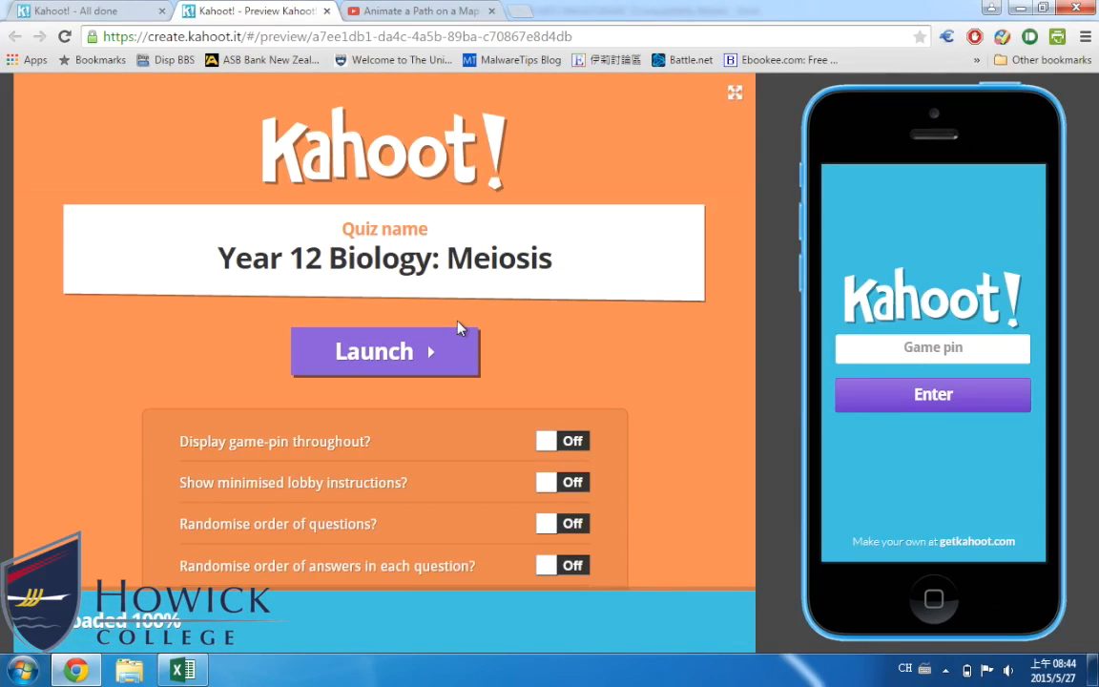
click(440, 368)
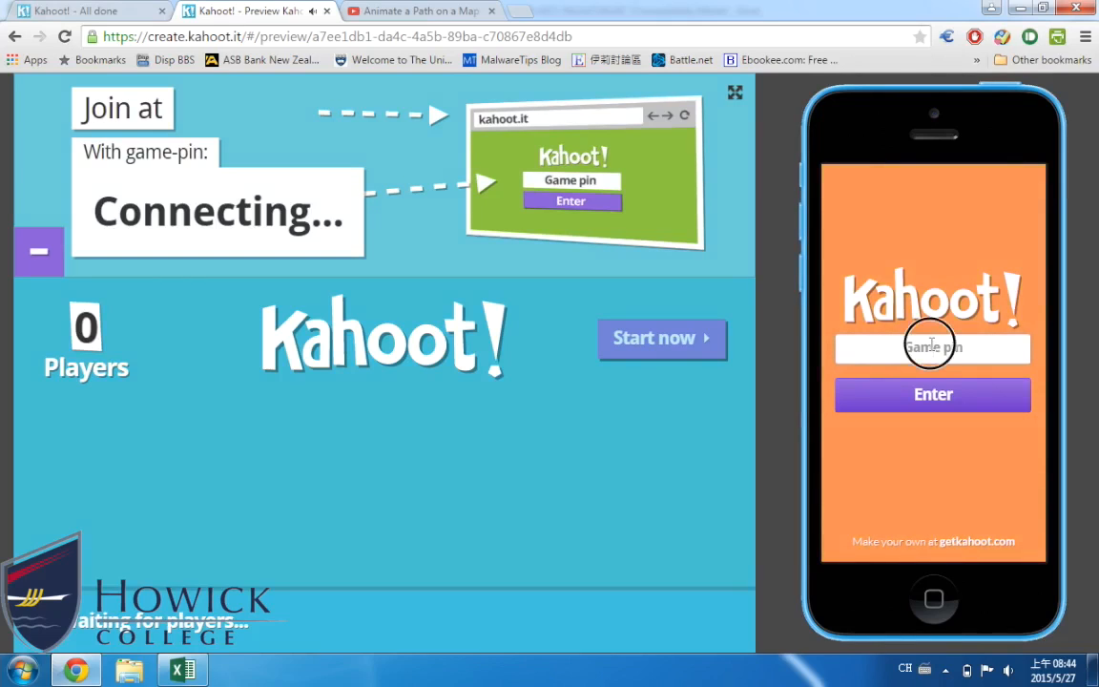
click(932, 347)
text(336017)
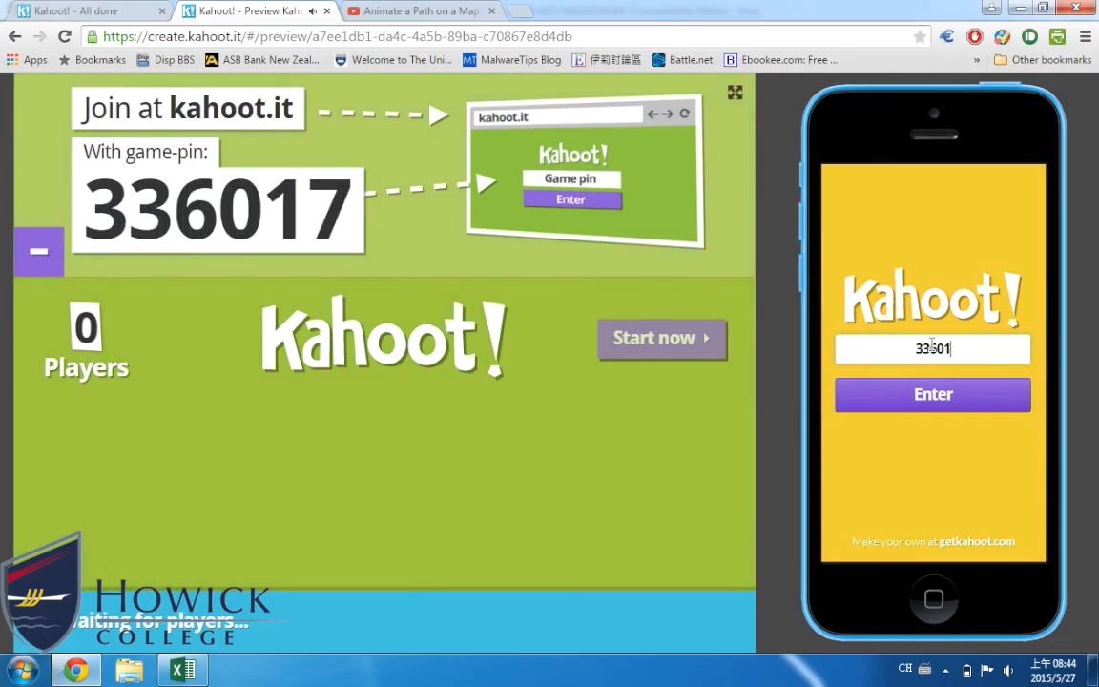
click(934, 392)
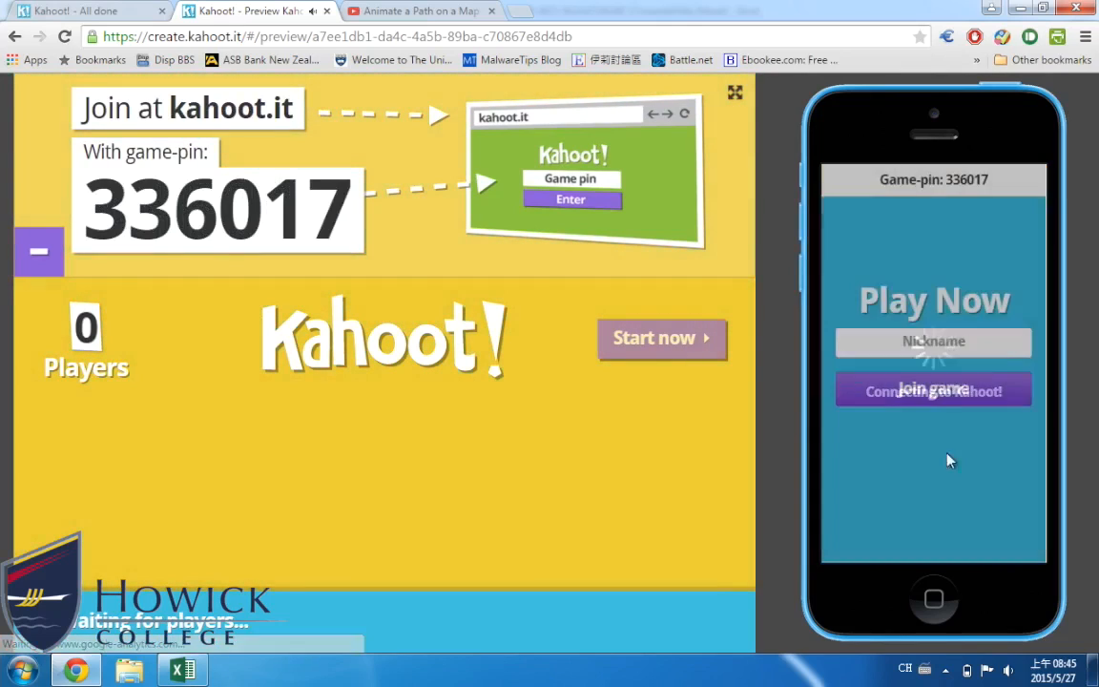
click(953, 341)
text(poop)
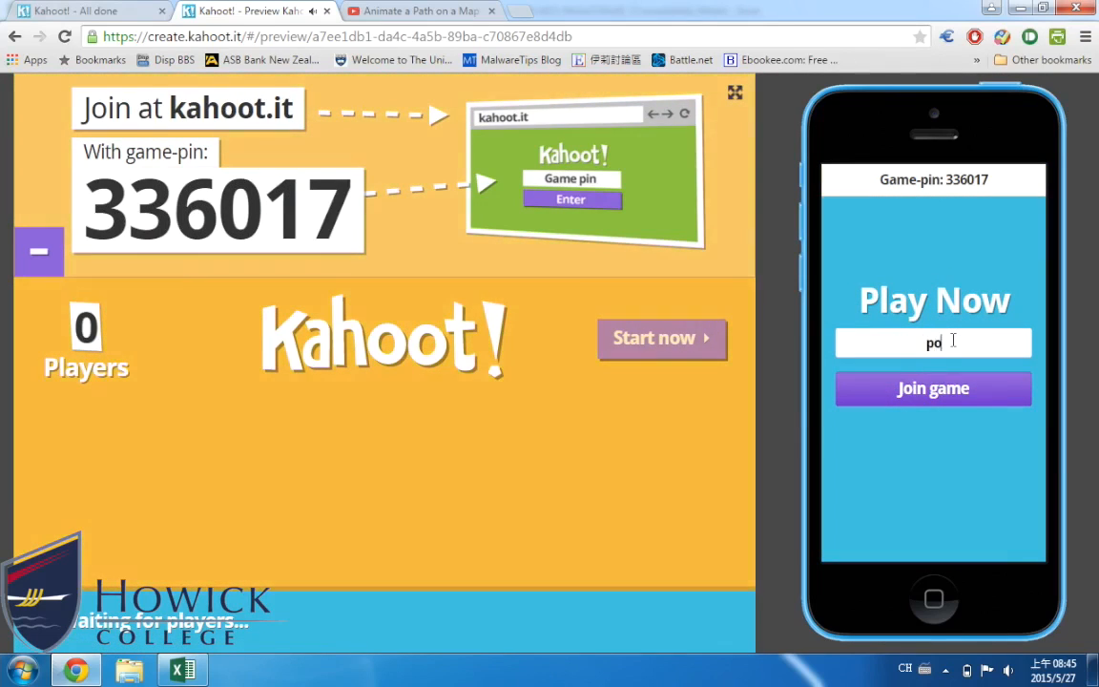
click(951, 388)
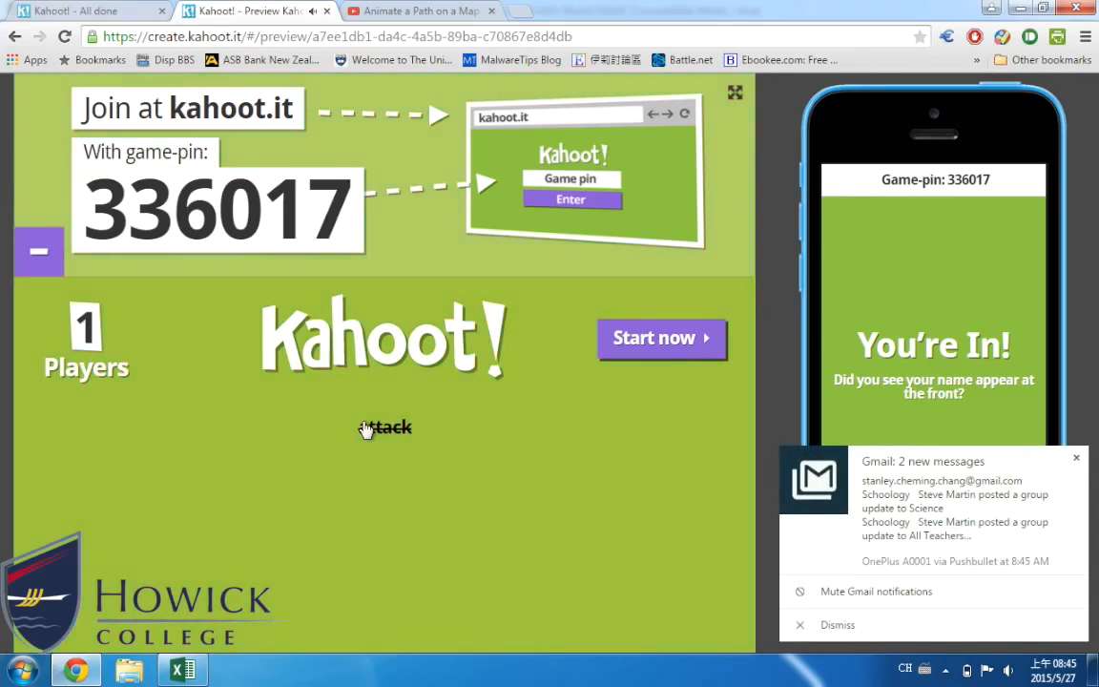
Close the preview and confirm leaving the page, dismiss the mail notification, and select the quiz's play link
click(327, 12)
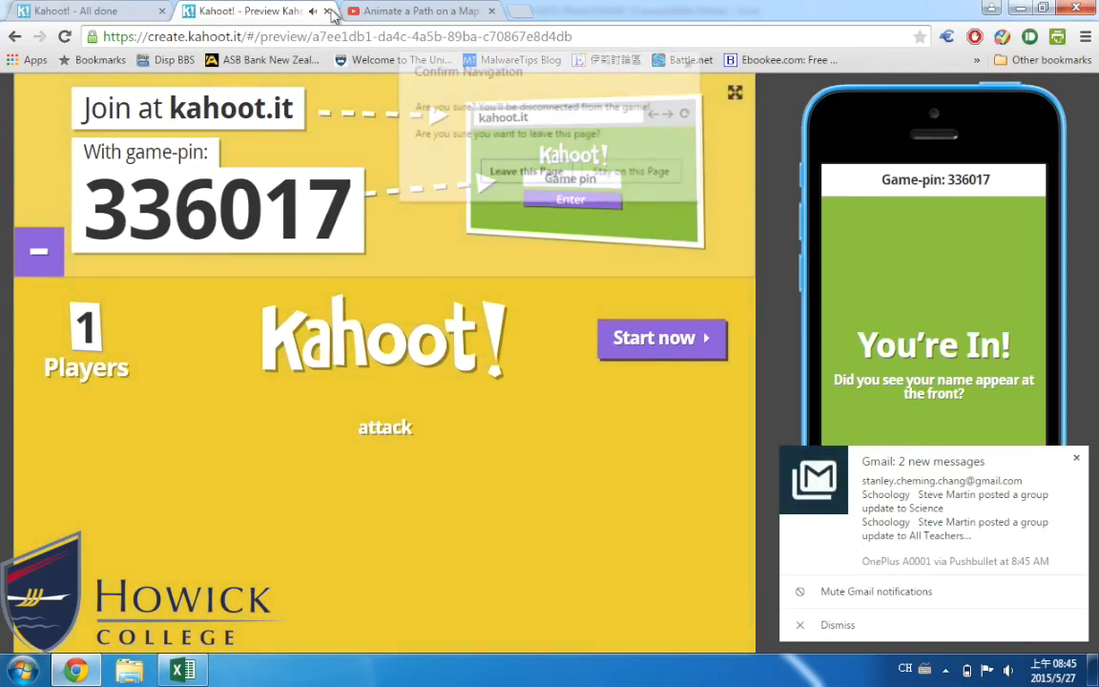
click(507, 176)
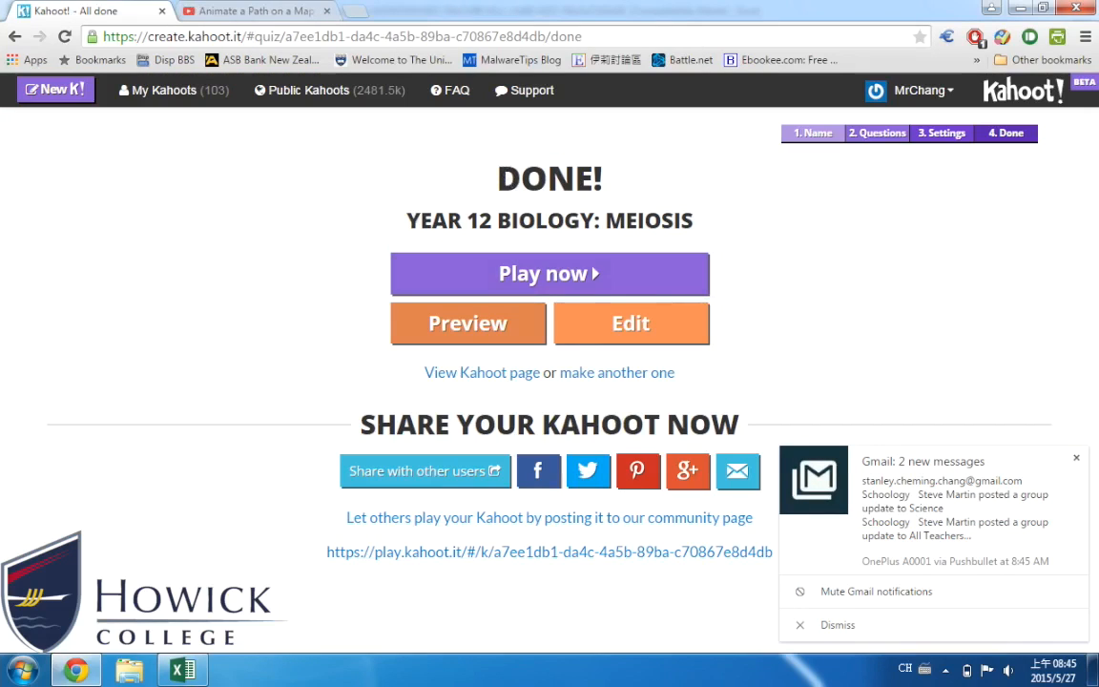
click(1076, 458)
drag(806, 554, 318, 553)
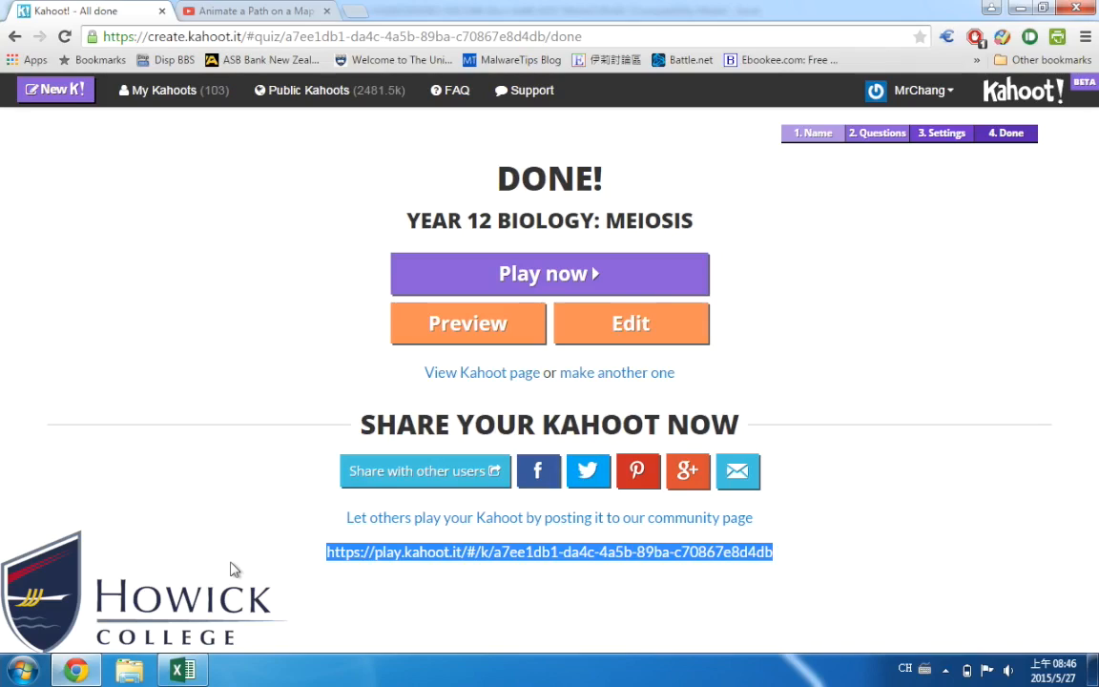
View the list of own Kahoots and search the public Kahoots for the teacher's username
click(164, 98)
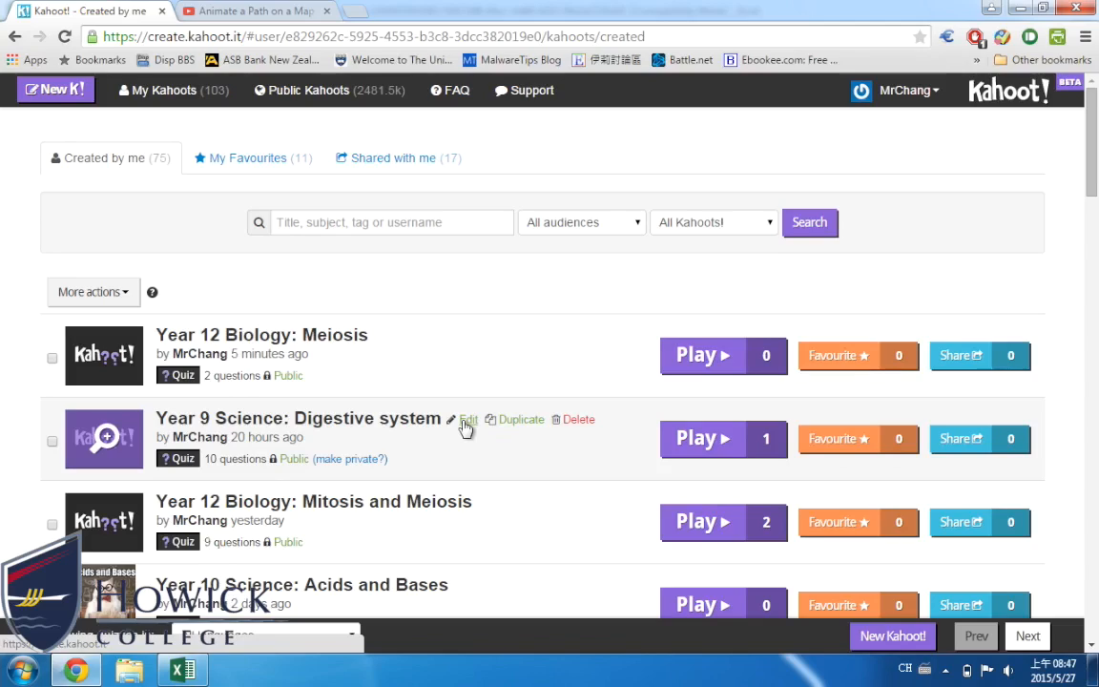
click(318, 103)
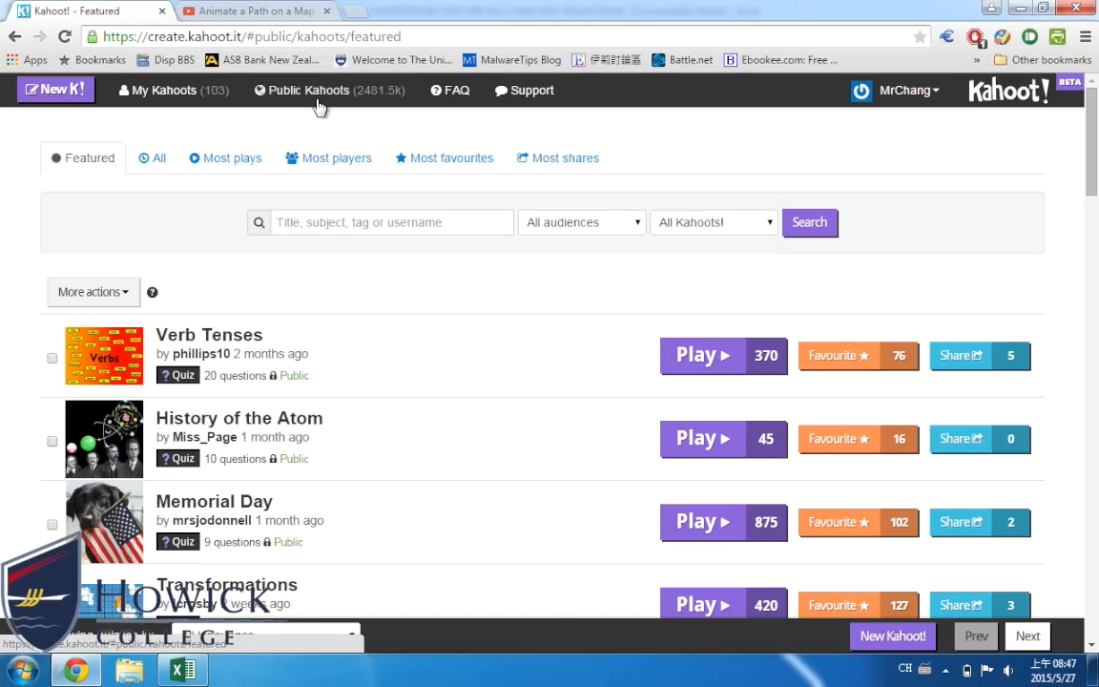
click(351, 221)
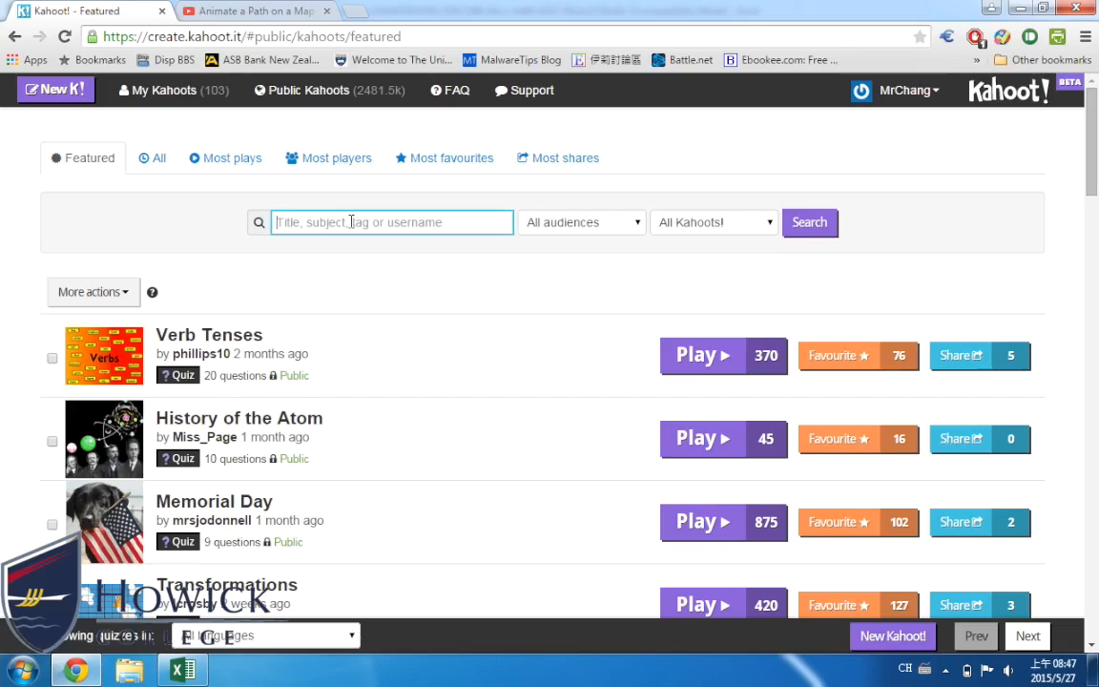
text(Mr)
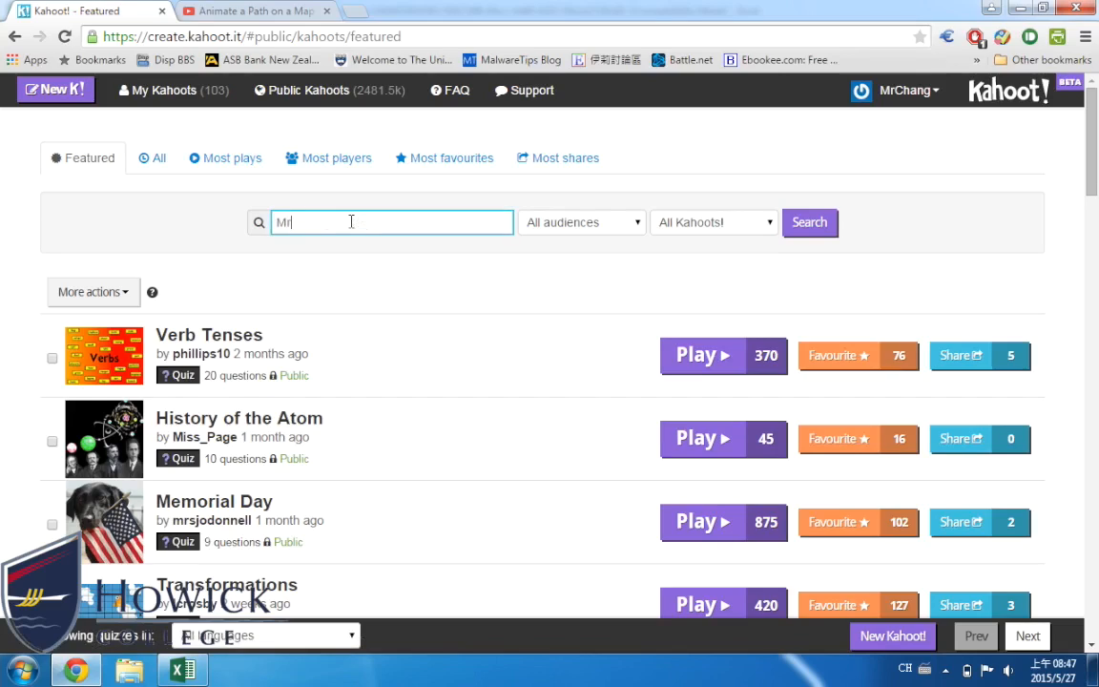
text(Chang)
key(Return)
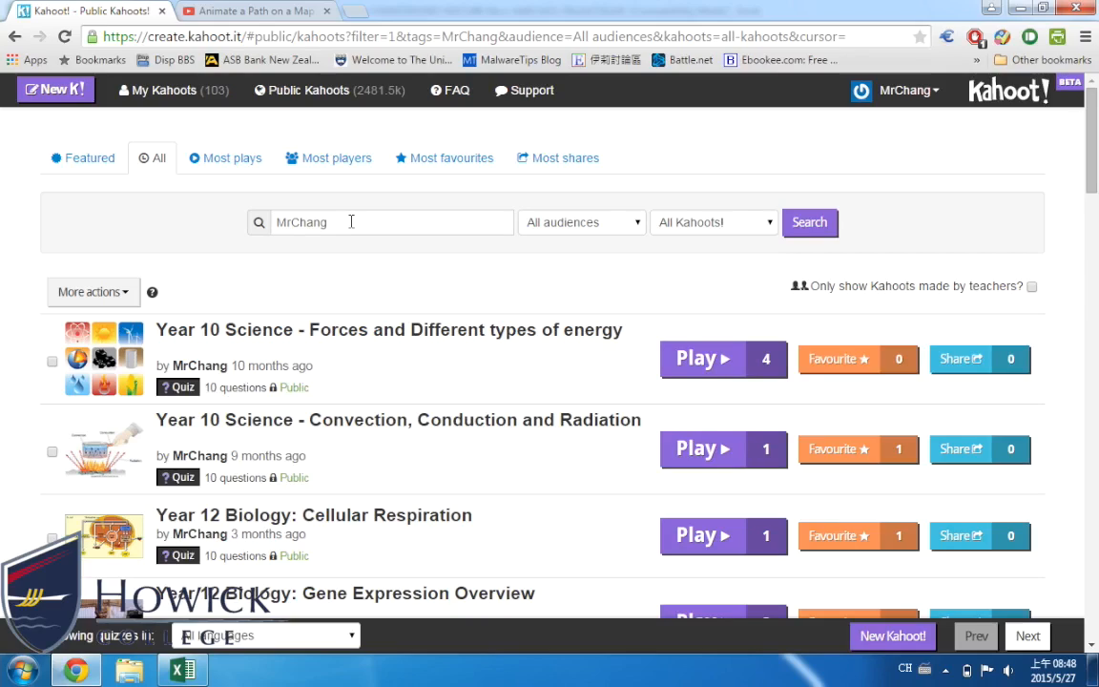
Search the public Kahoots for "photosynthesis" instead of the username
click(351, 222)
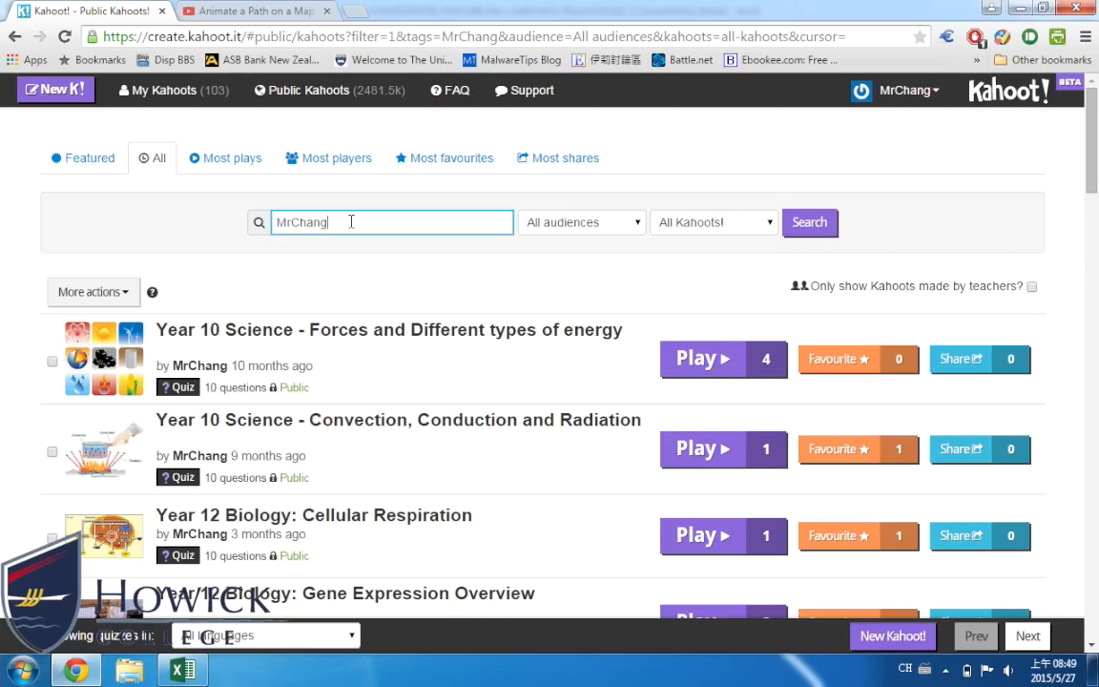
key(BackSpace)
key(BackSpace)
key(BackSpace)
key(BackSpace)
key(BackSpace)
key(BackSpace)
key(BackSpace)
text(photosynthesis)
key(Return)
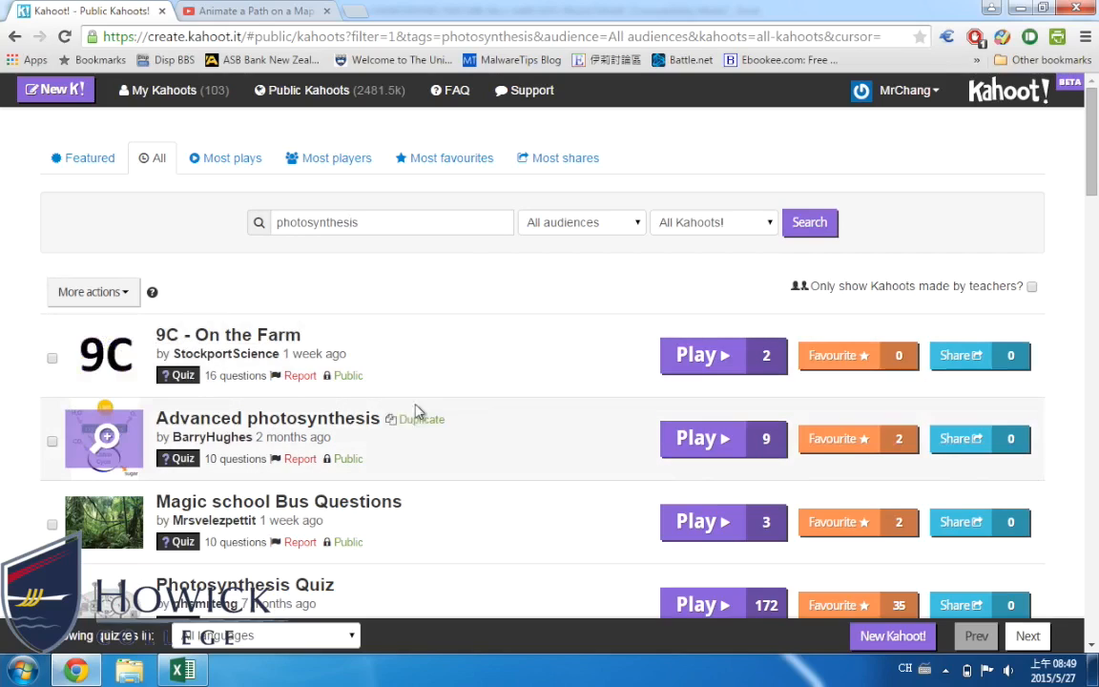
Look through the questions of the "Advanced photosynthesis" quiz and return to the search results
click(253, 419)
scroll(253, 425, down, 4)
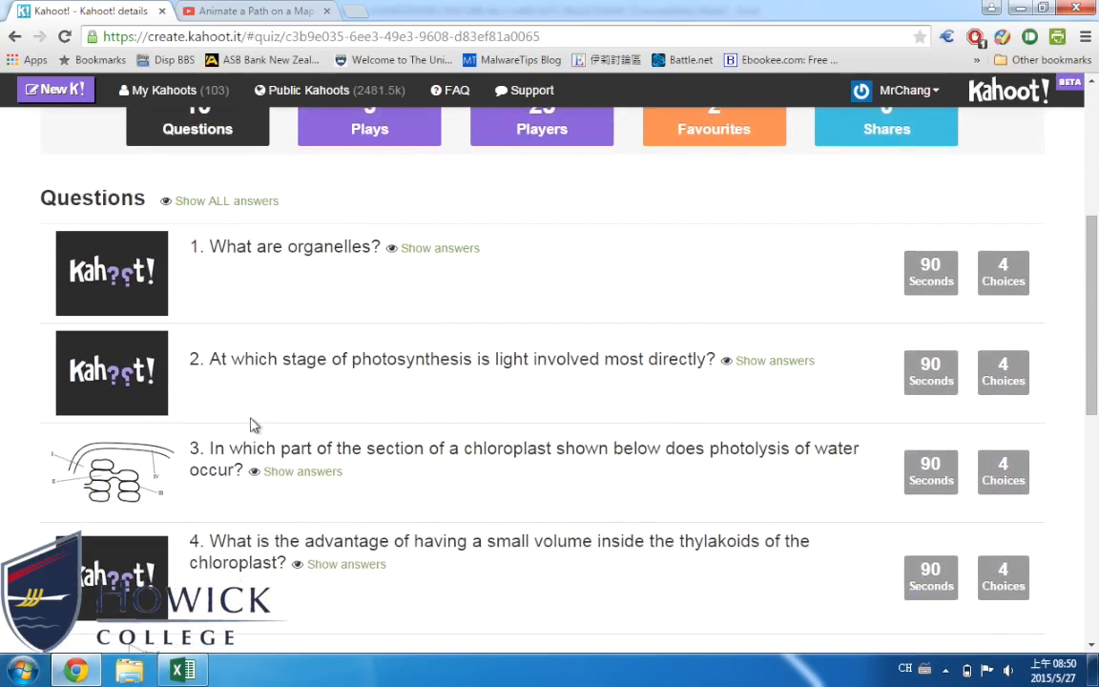
click(13, 38)
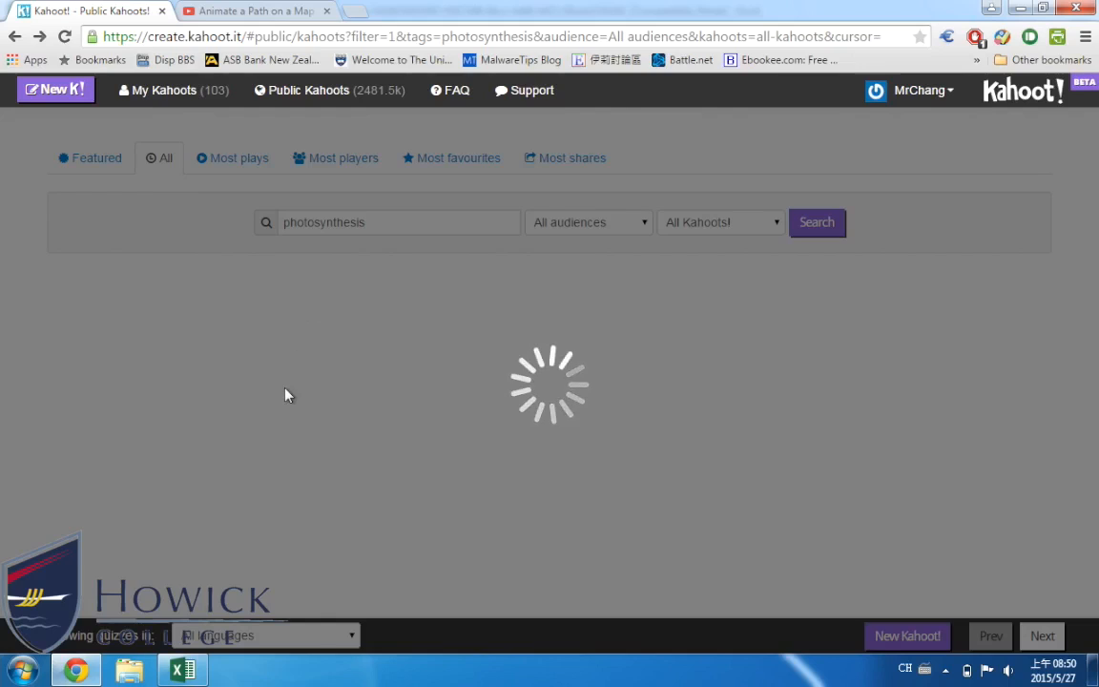
Duplicate the public quiz "Advanced photosynthesis" and open the draft copy for editing
scroll(289, 398, down, 2)
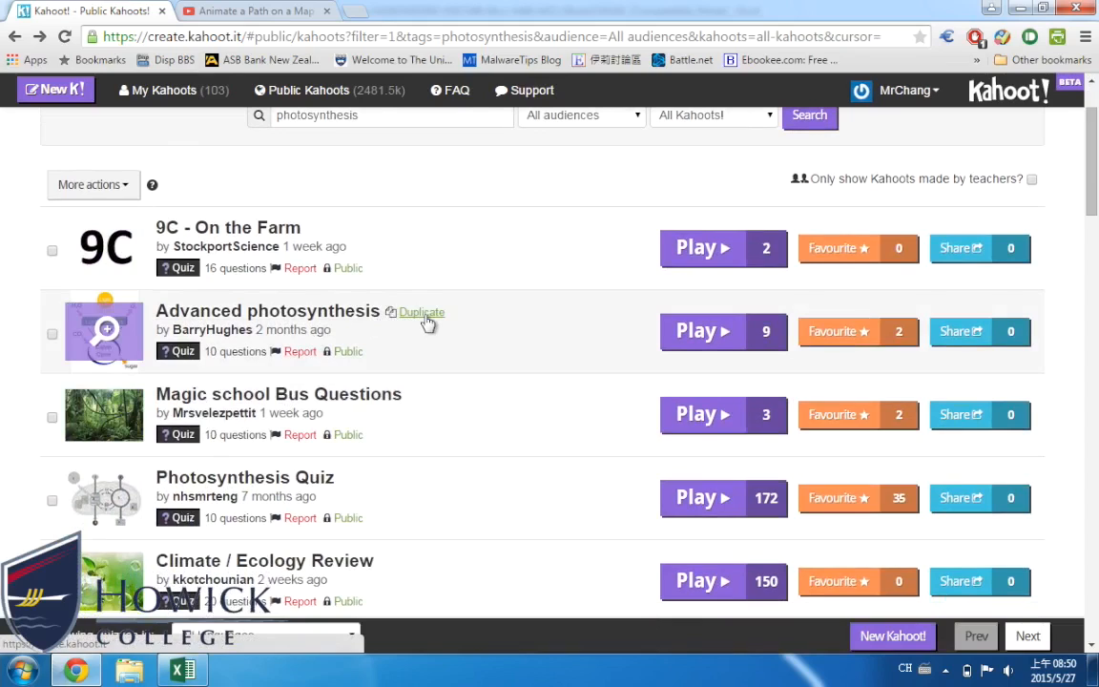
click(425, 319)
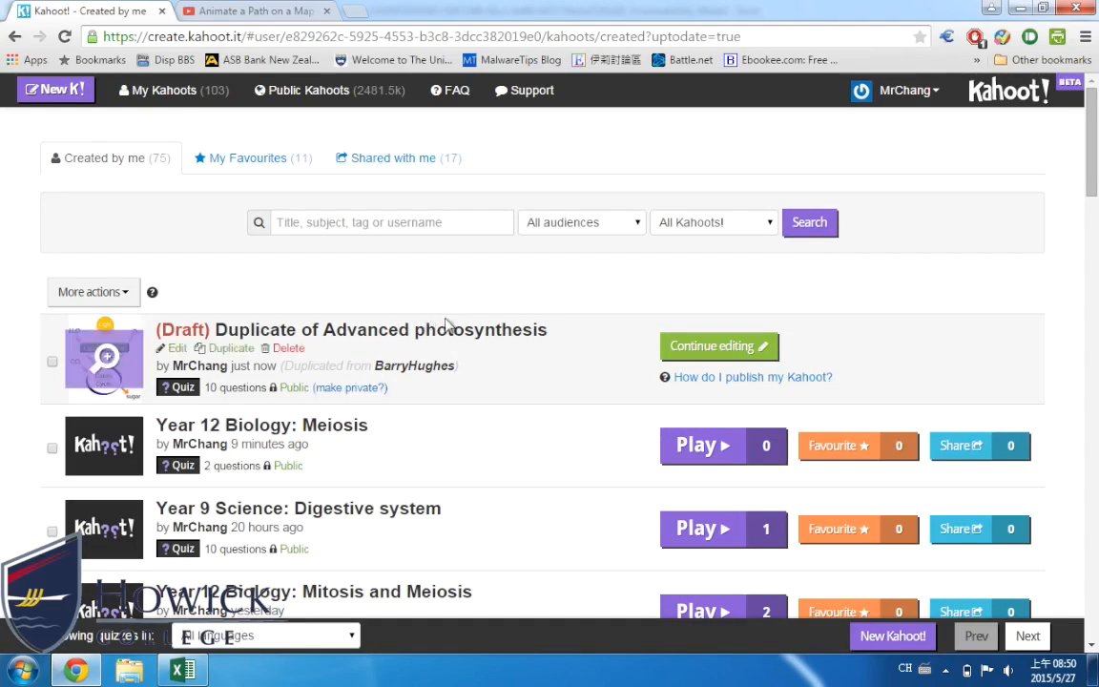
click(701, 345)
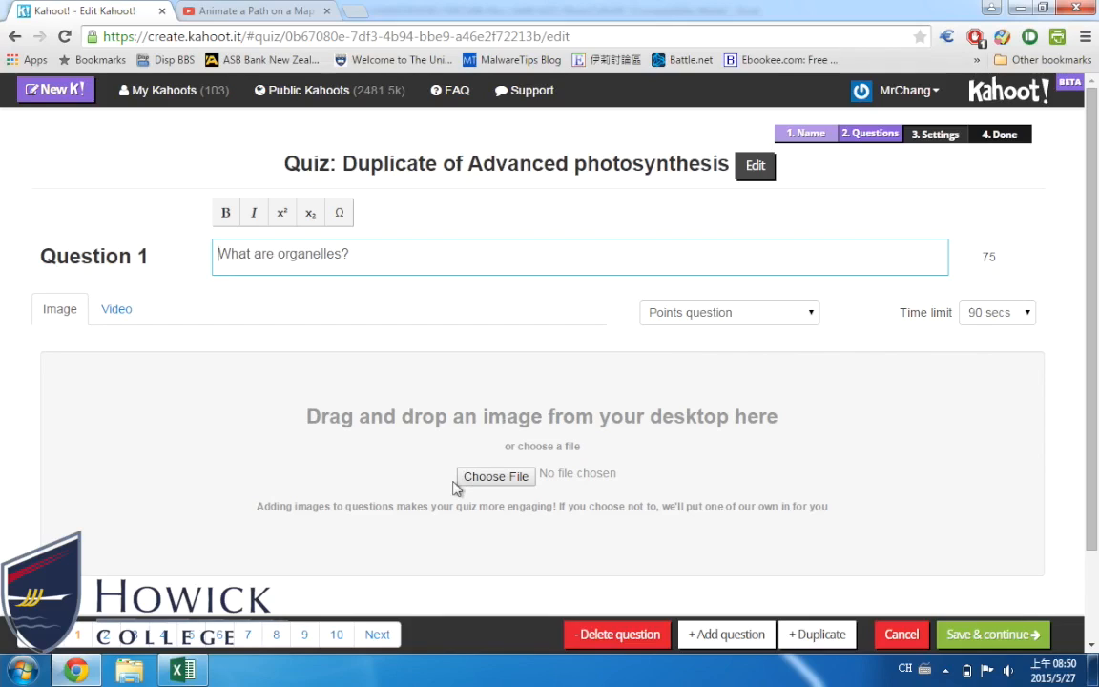
Delete question 10, about where energy from ATP is used in the Calvin cycle, from the duplicated quiz
click(336, 637)
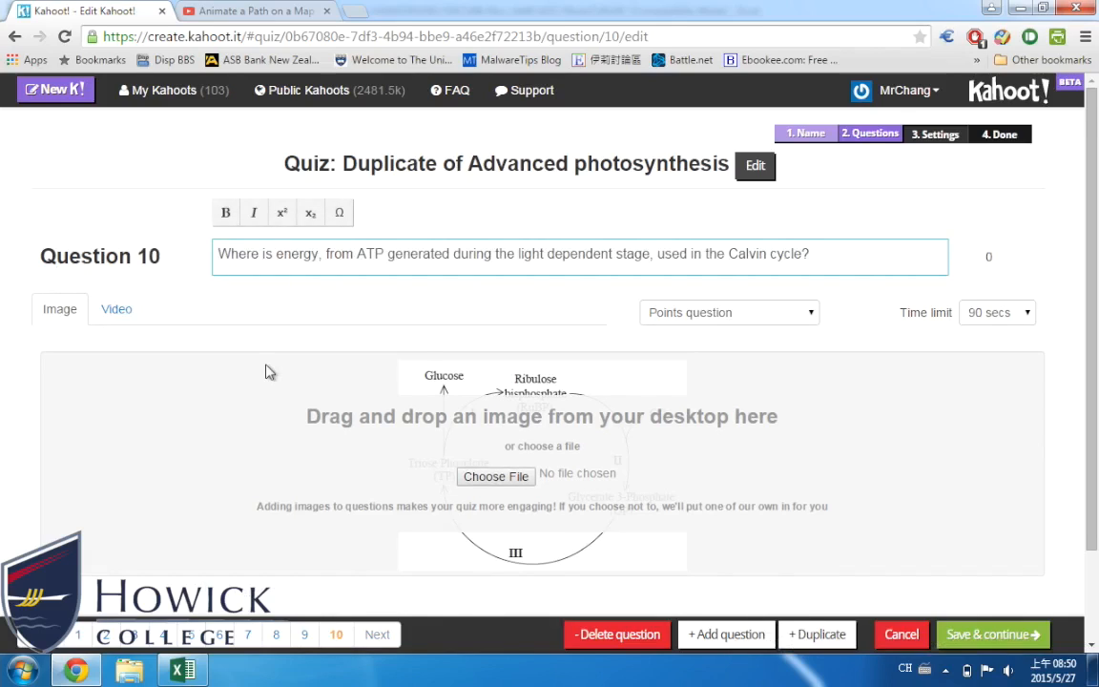
scroll(270, 373, down, 1)
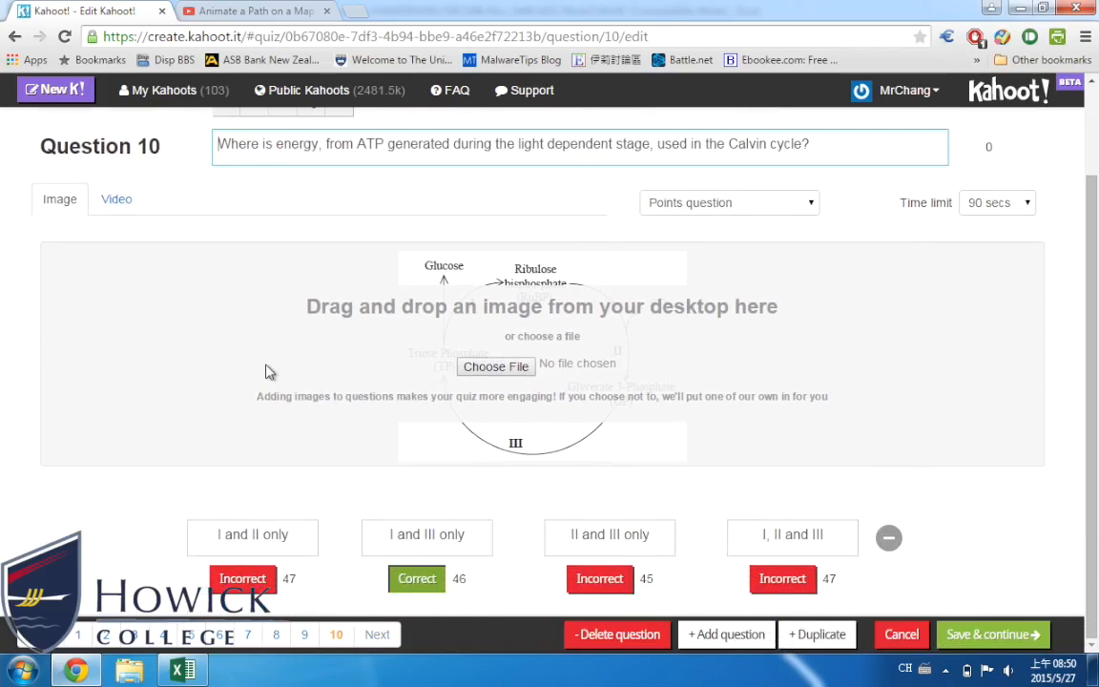
click(645, 634)
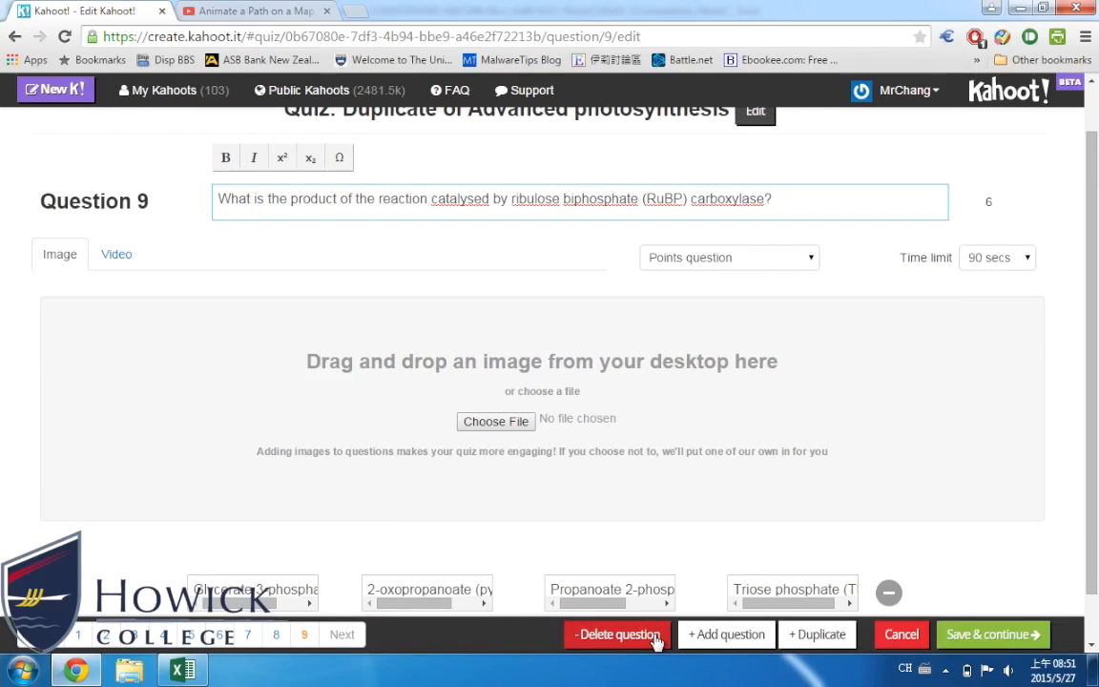
Save the duplicated quiz's questions, keep their order, and save its settings as they are to reach the cover image page
click(943, 637)
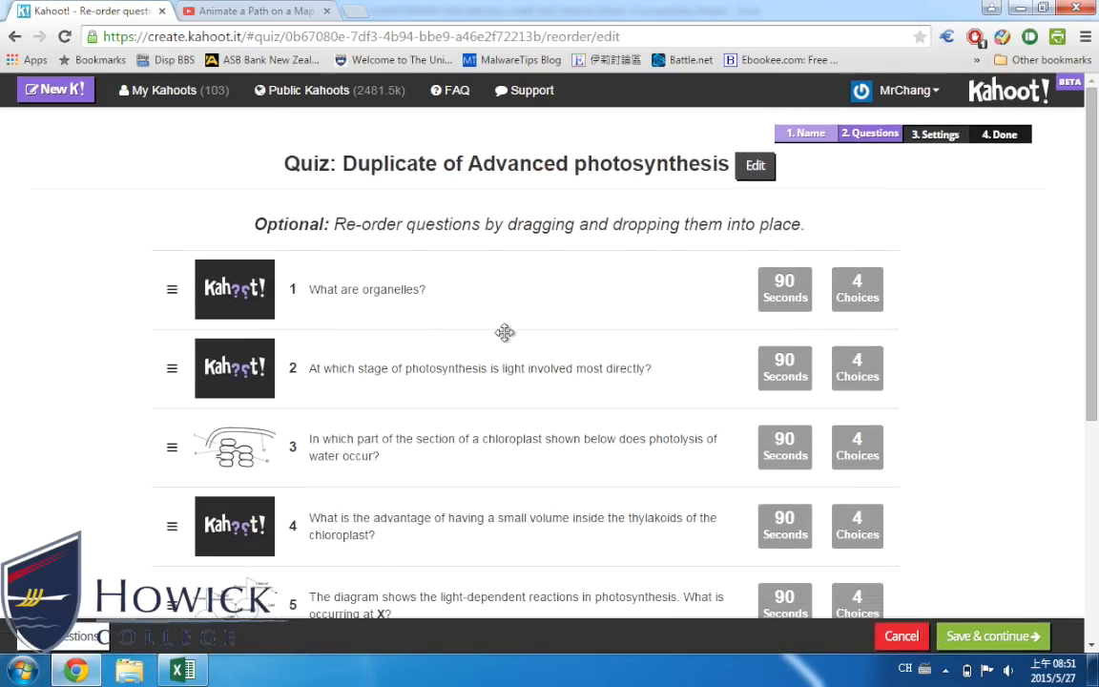
scroll(504, 331, down, 4)
scroll(503, 332, up, 4)
click(1024, 636)
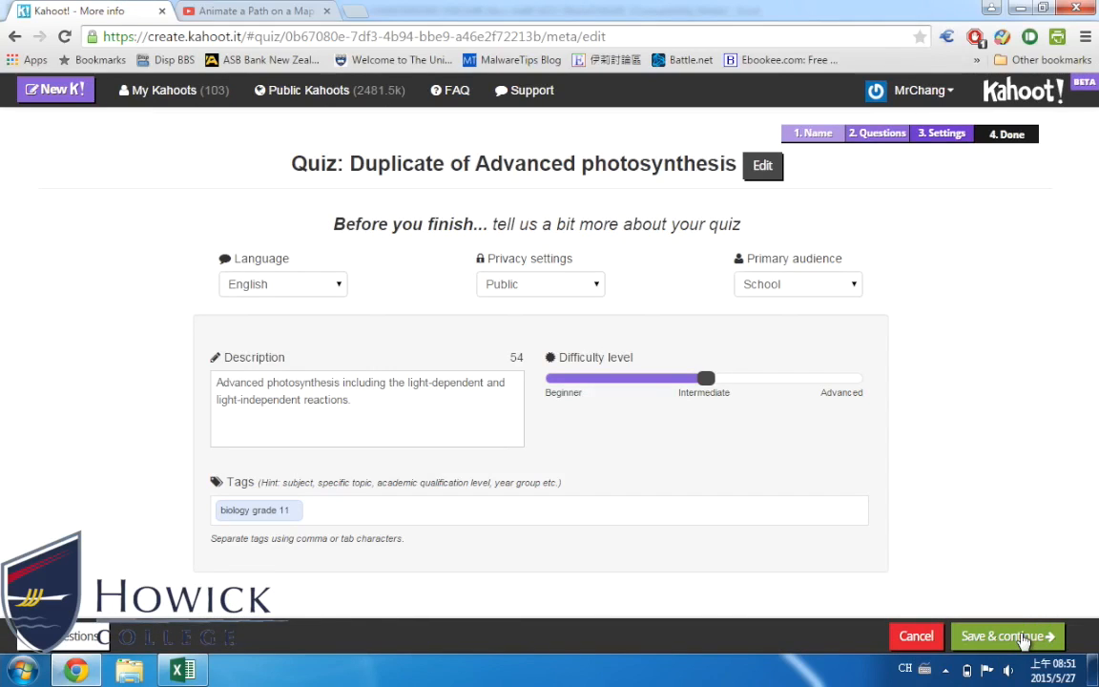
click(982, 636)
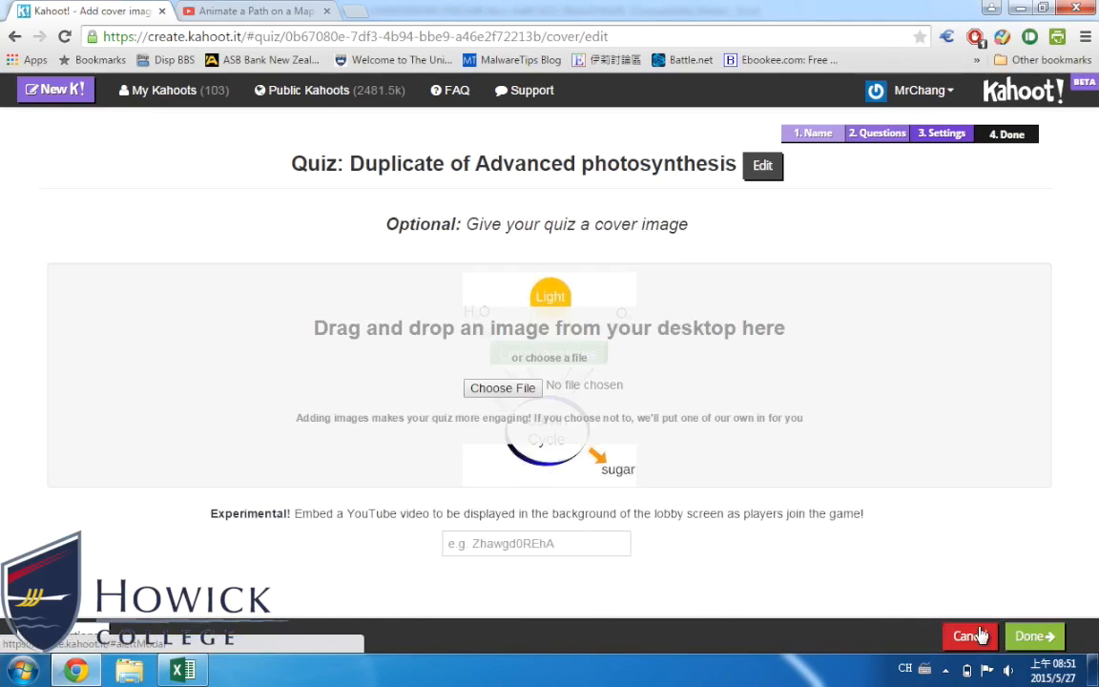
Rename the duplicated quiz "Year 12 Biology: Advanced photosynthesis" and finish it with its existing cover image, returning to the list of created quizzes
click(762, 166)
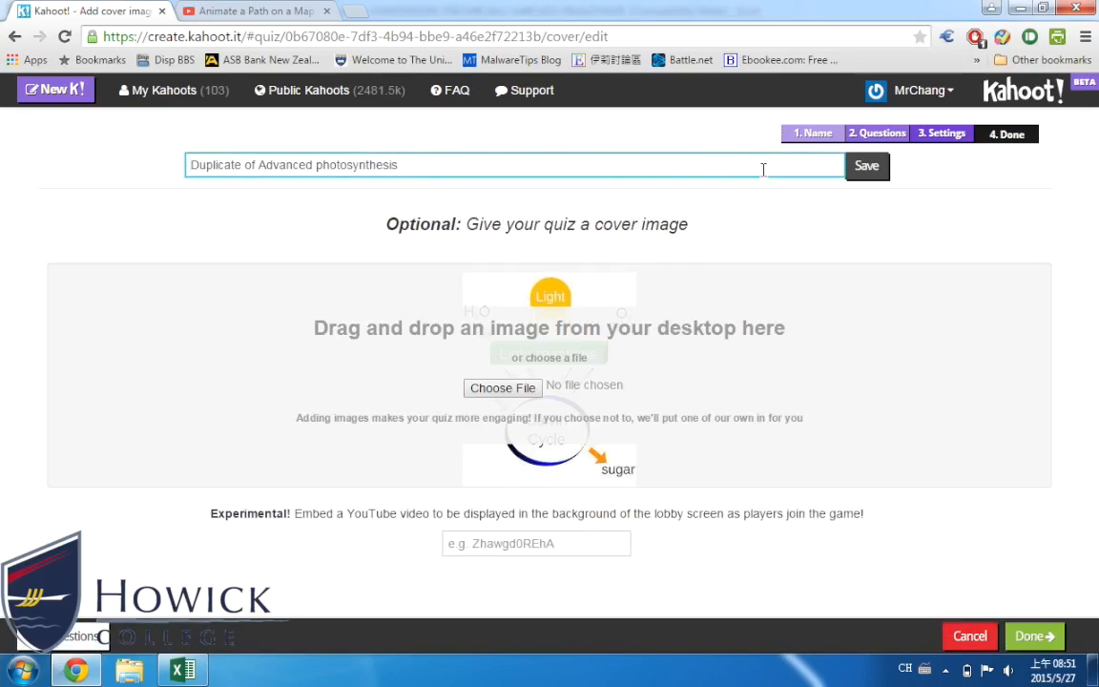
drag(258, 165, 58, 161)
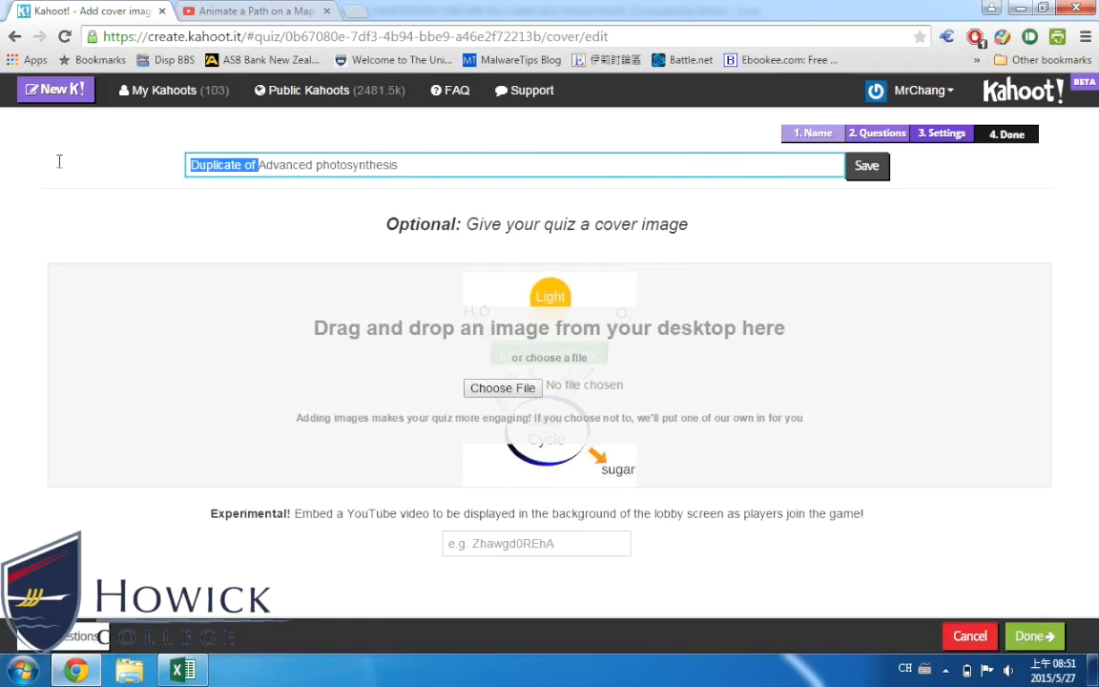
text(Year 12 Biology:)
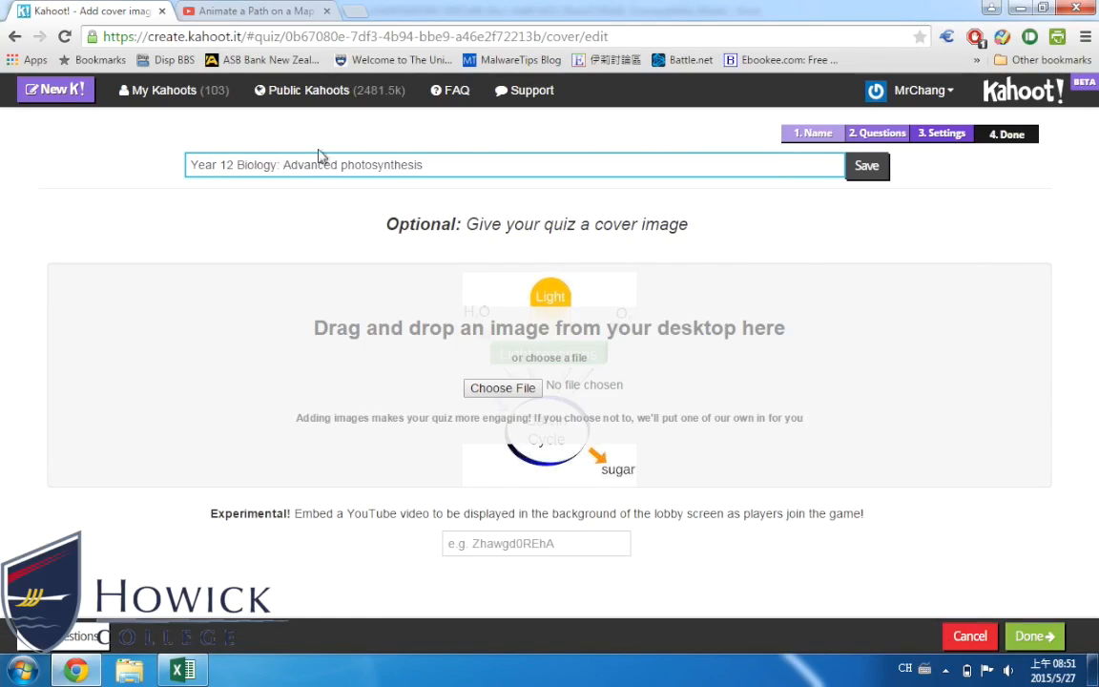
click(866, 166)
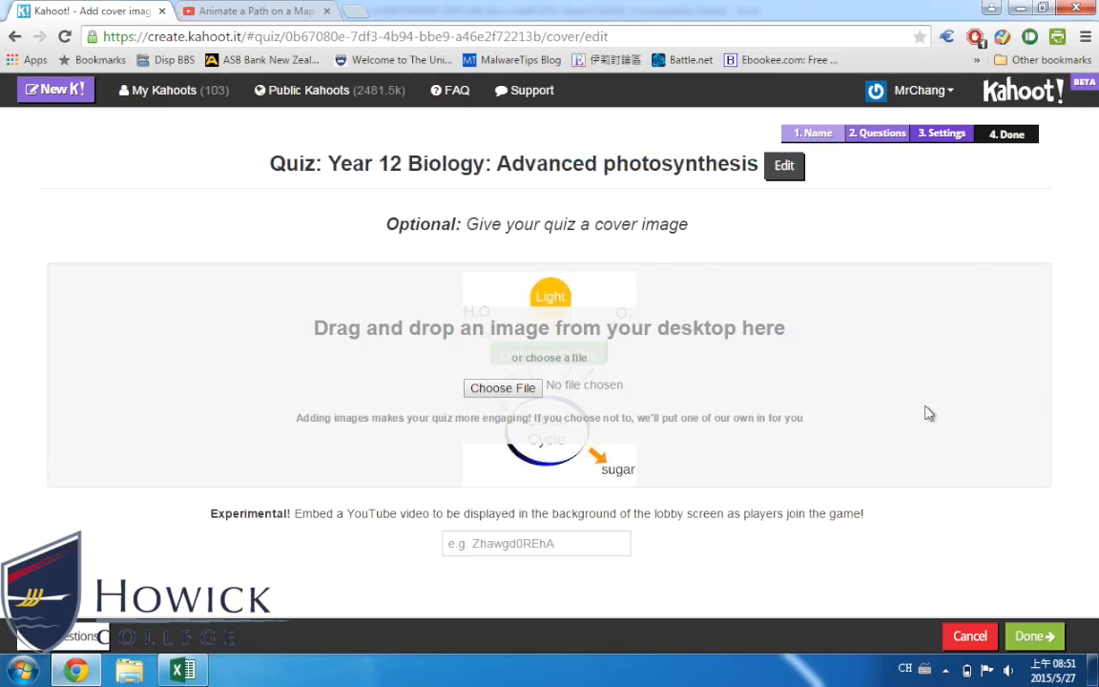
click(1019, 636)
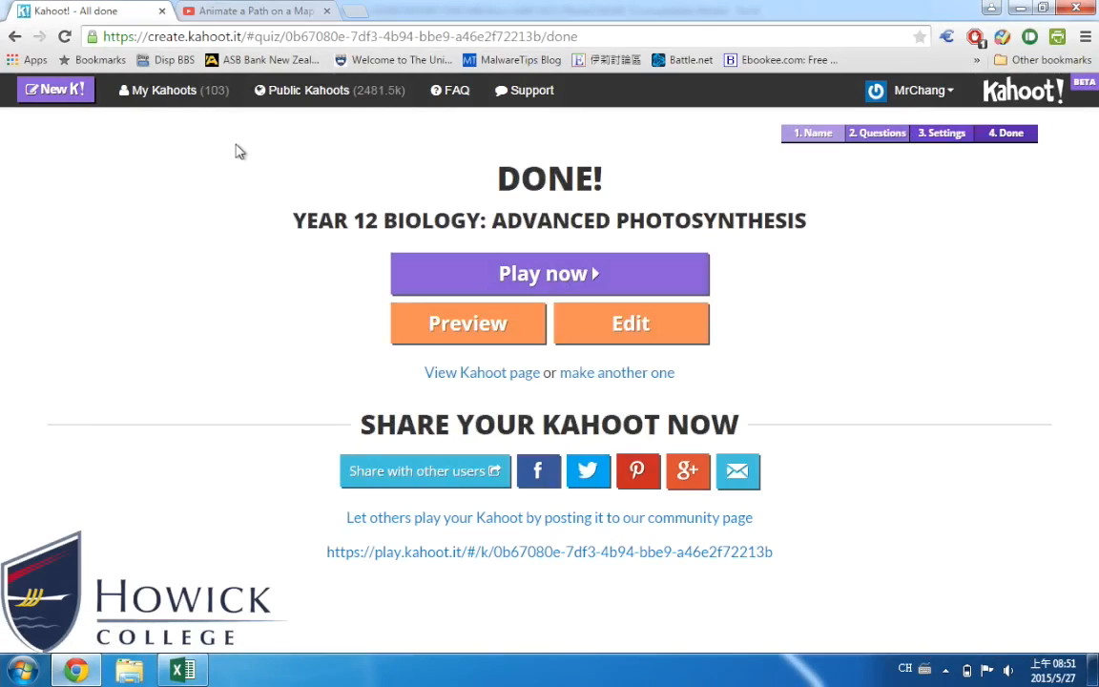
click(208, 103)
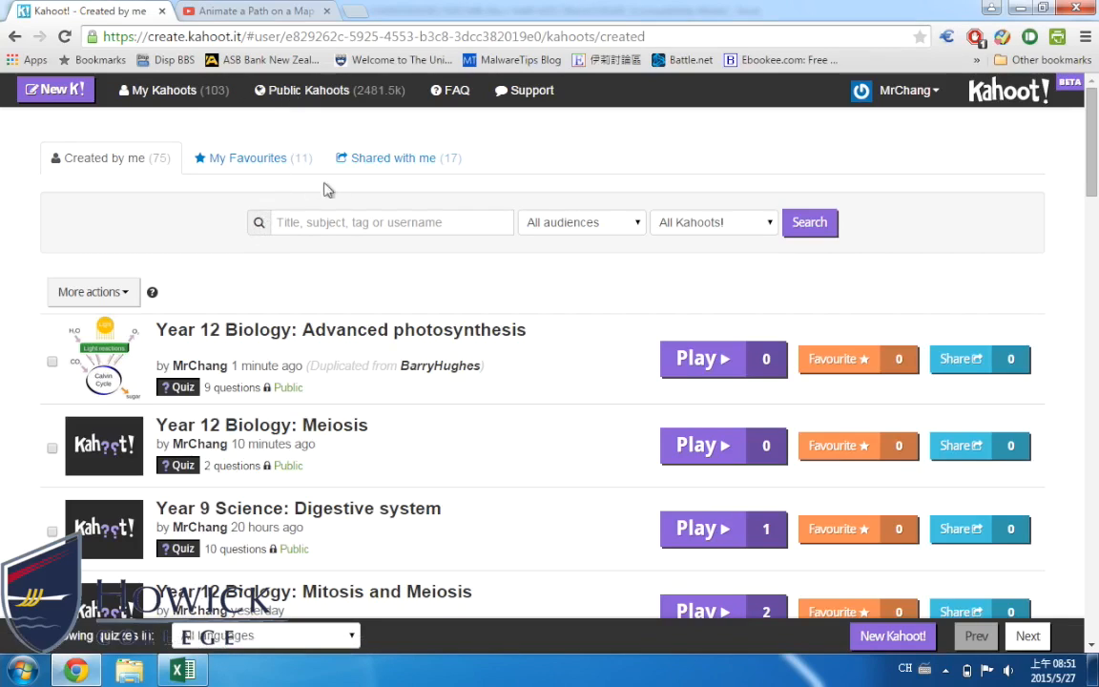
Duplicate the featured public quiz "Verb Tenses" and delete the resulting draft copy from the created quizzes
click(325, 91)
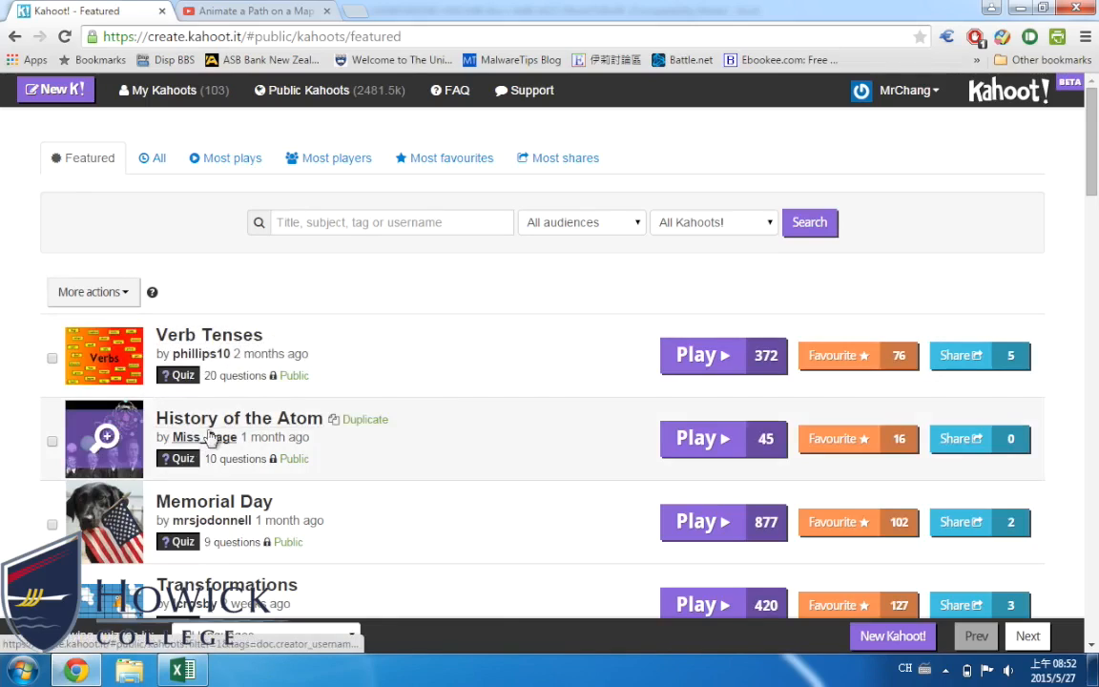
mouse_move(278, 355)
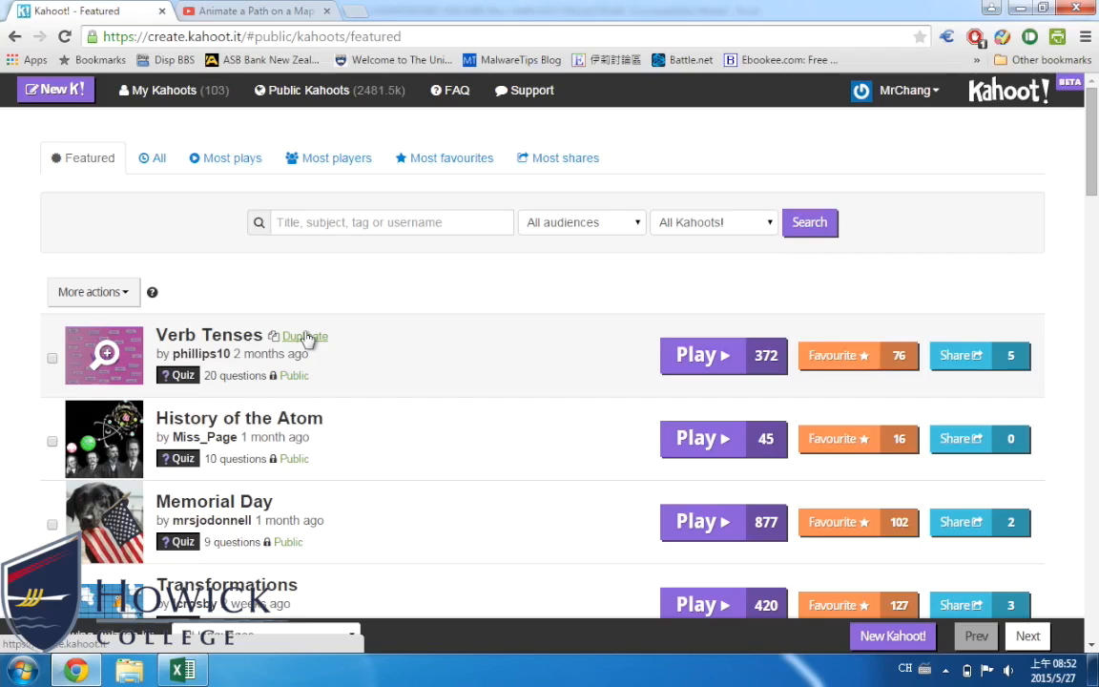
click(305, 338)
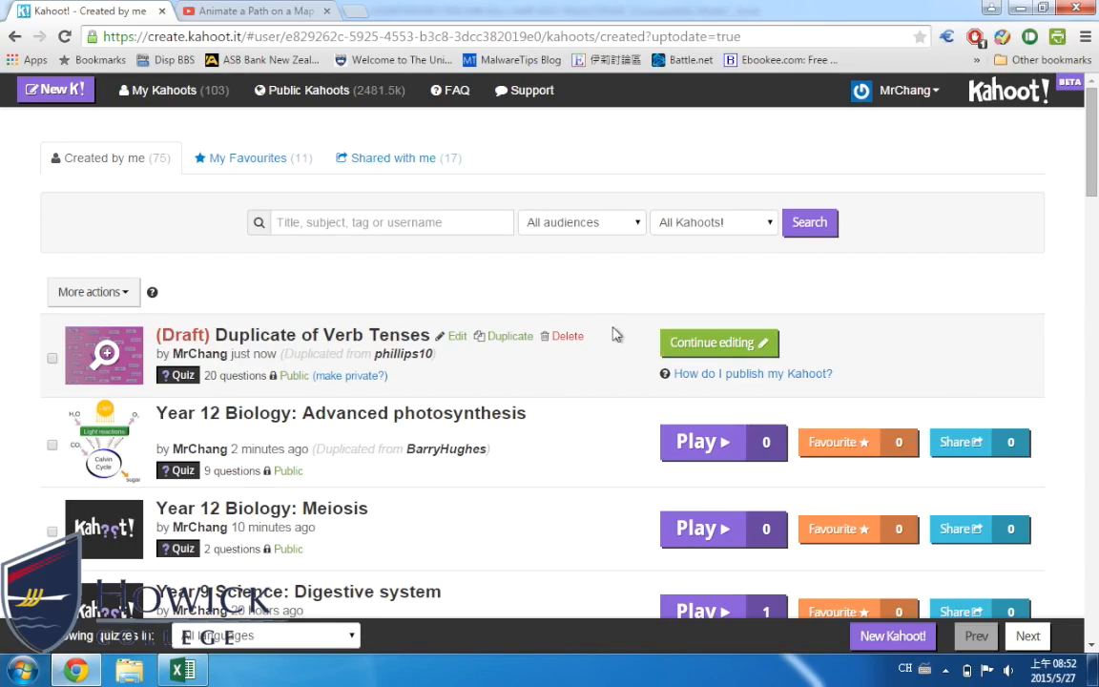
click(568, 337)
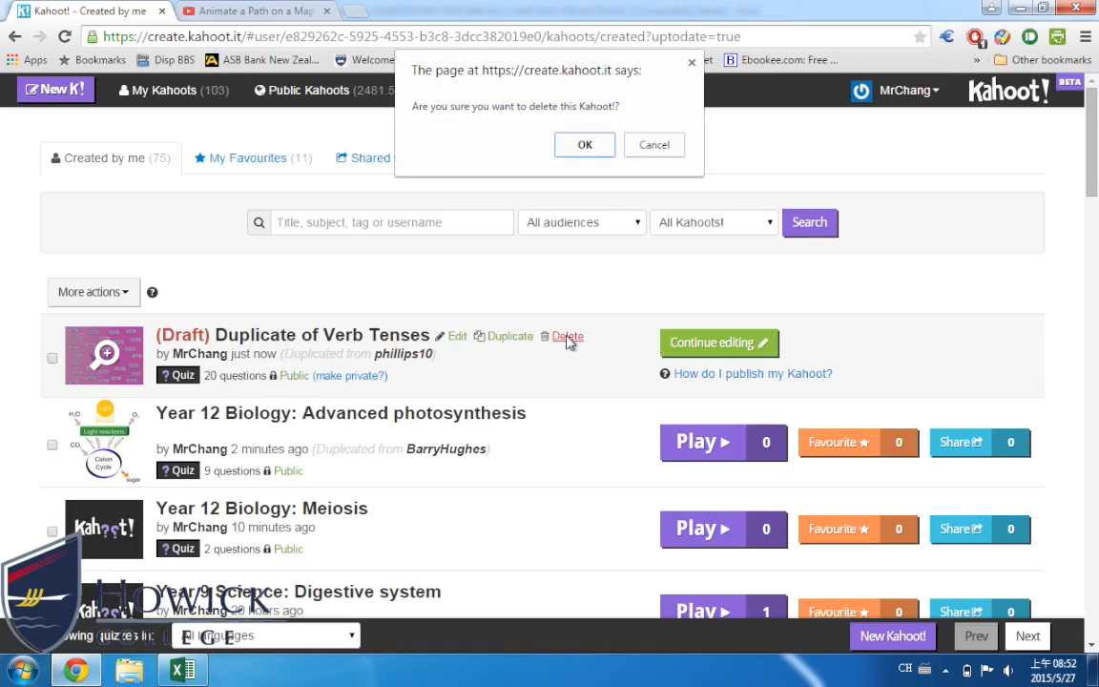
click(569, 145)
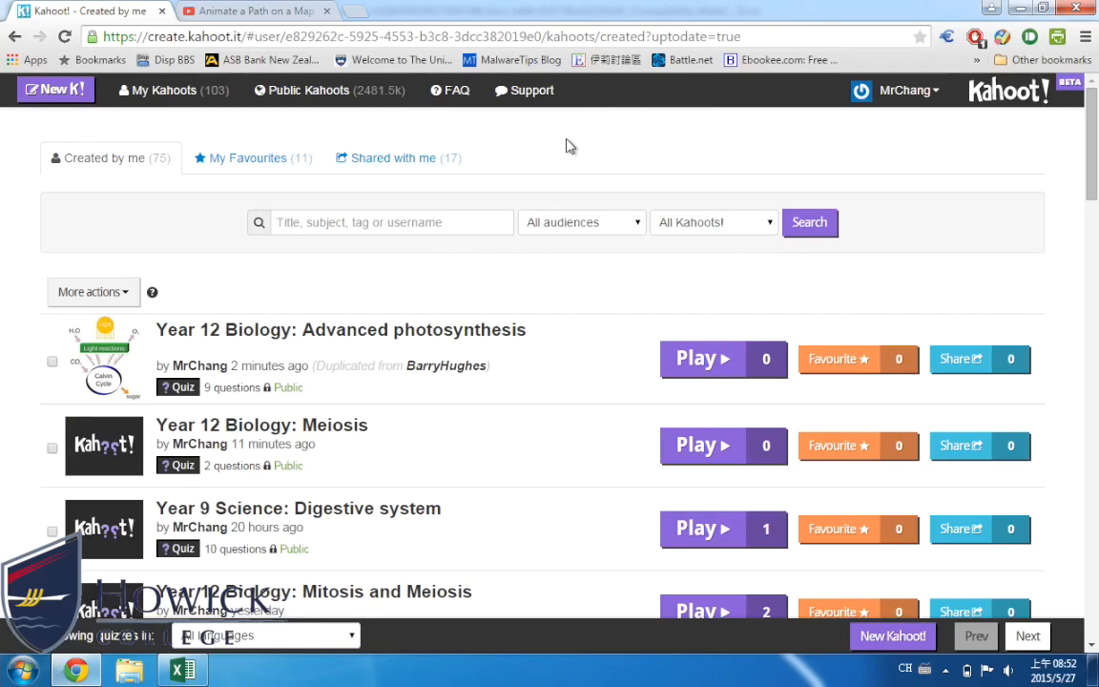
Look through the quizzes shared with the account and open the support message form
click(429, 158)
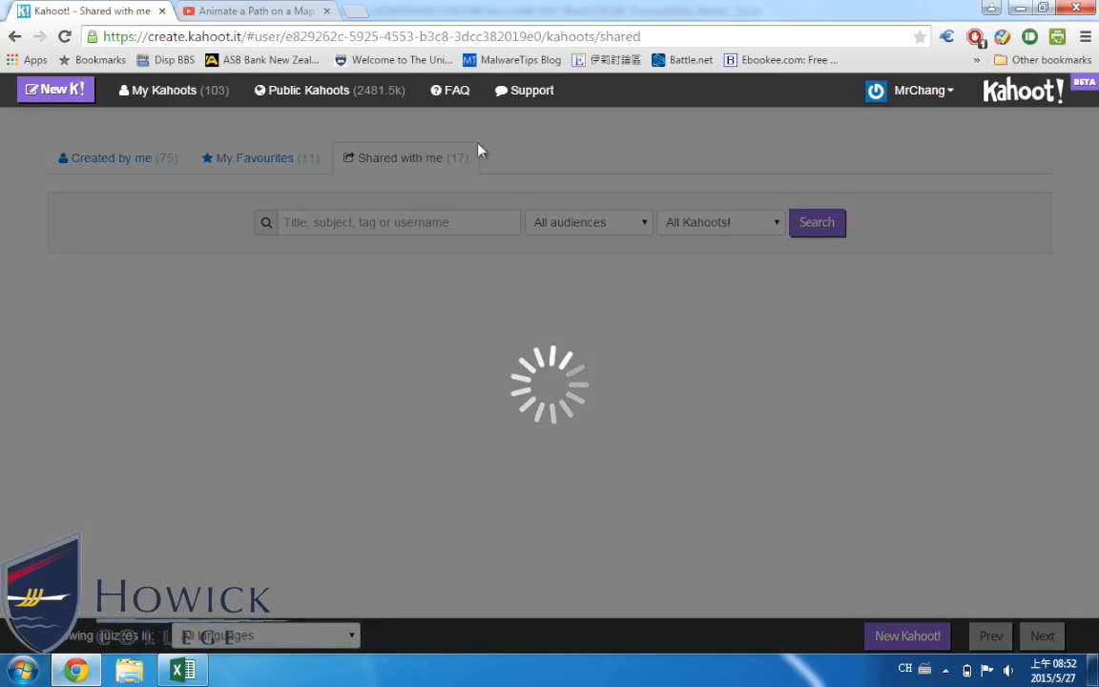
scroll(606, 318, down, 1)
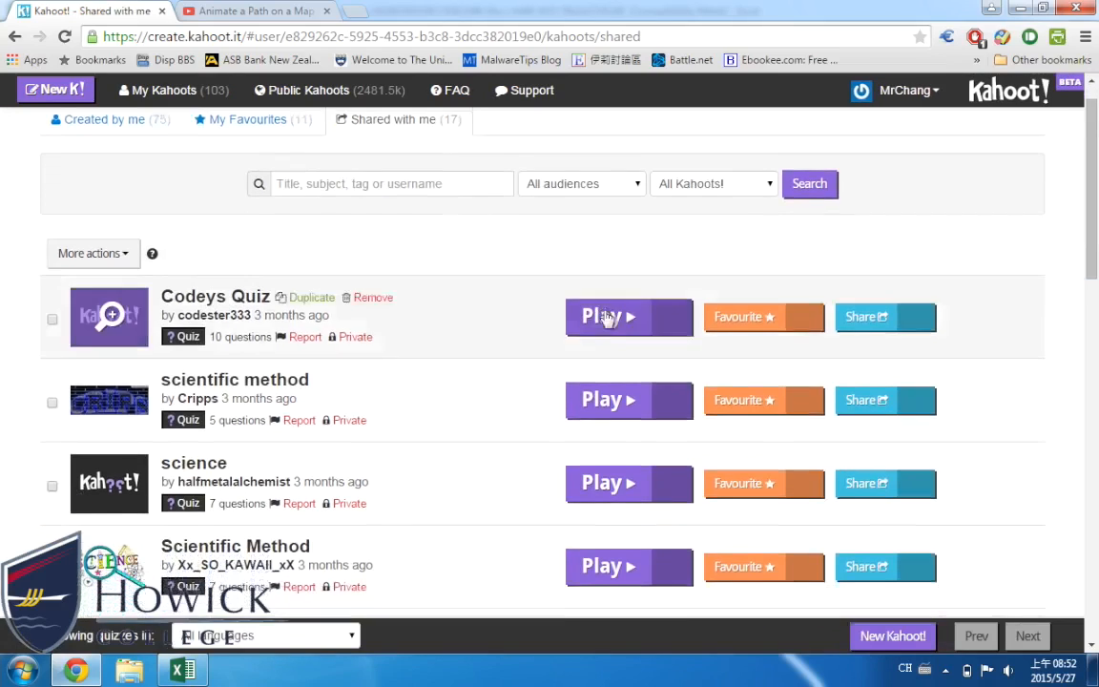
scroll(606, 317, down, 1)
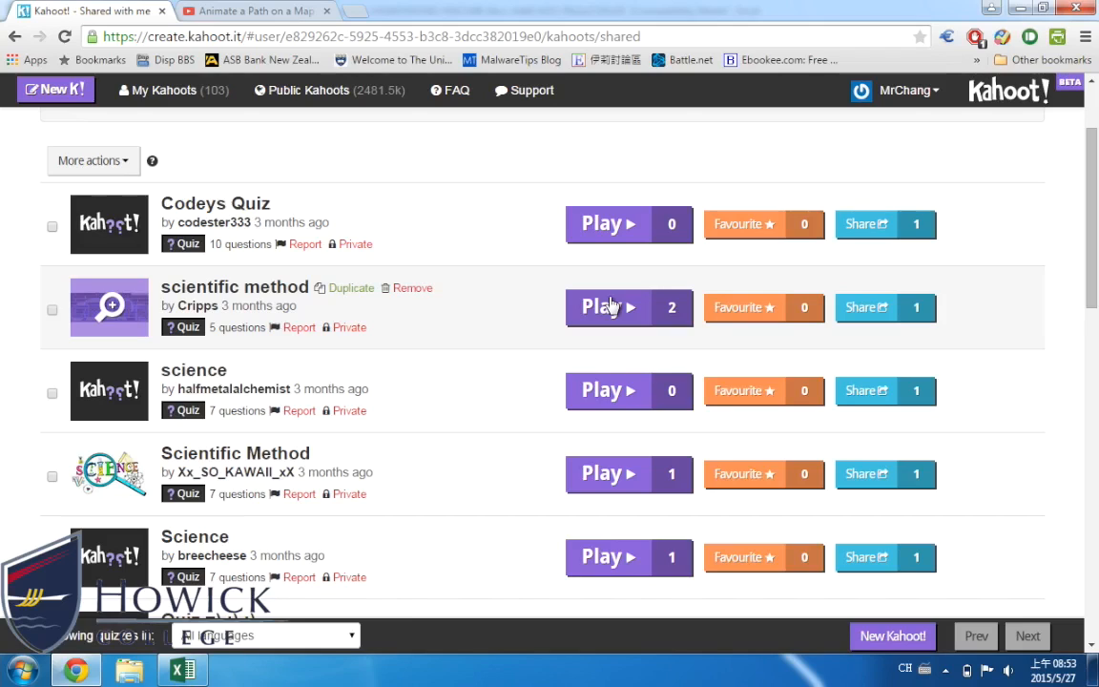
scroll(612, 304, up, 3)
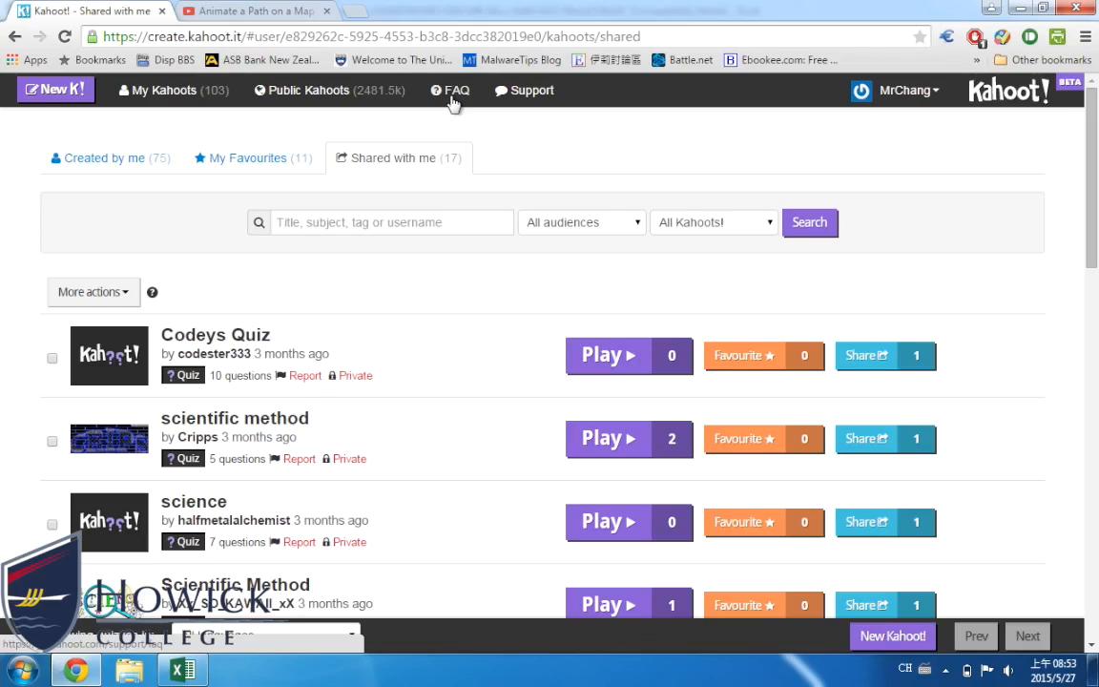
click(524, 92)
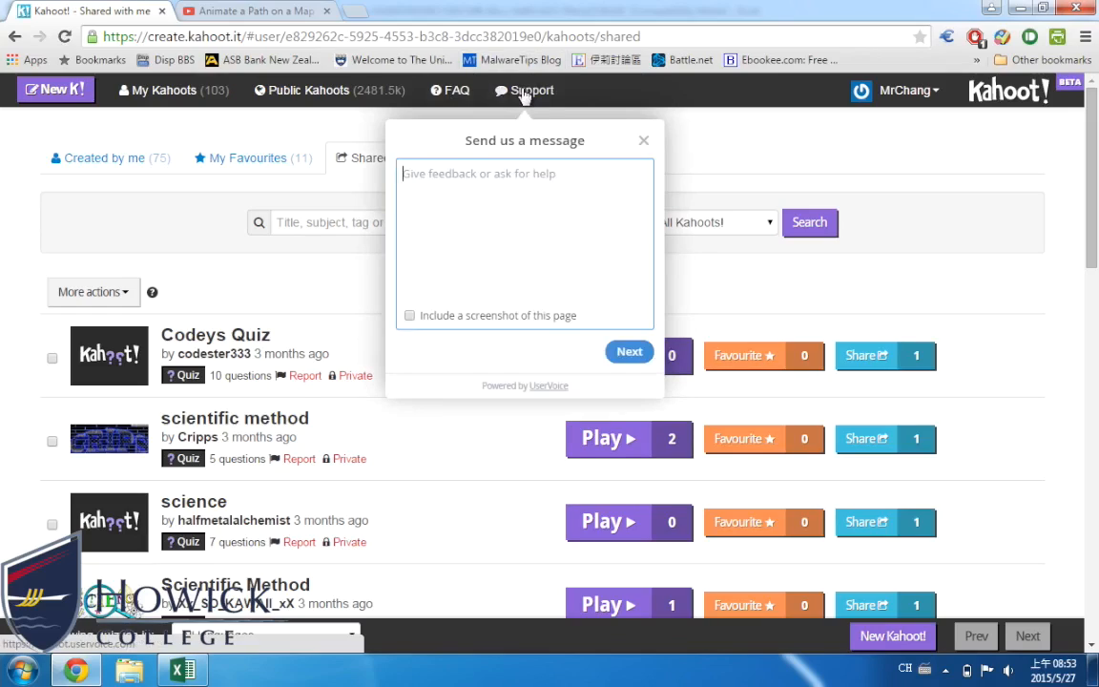